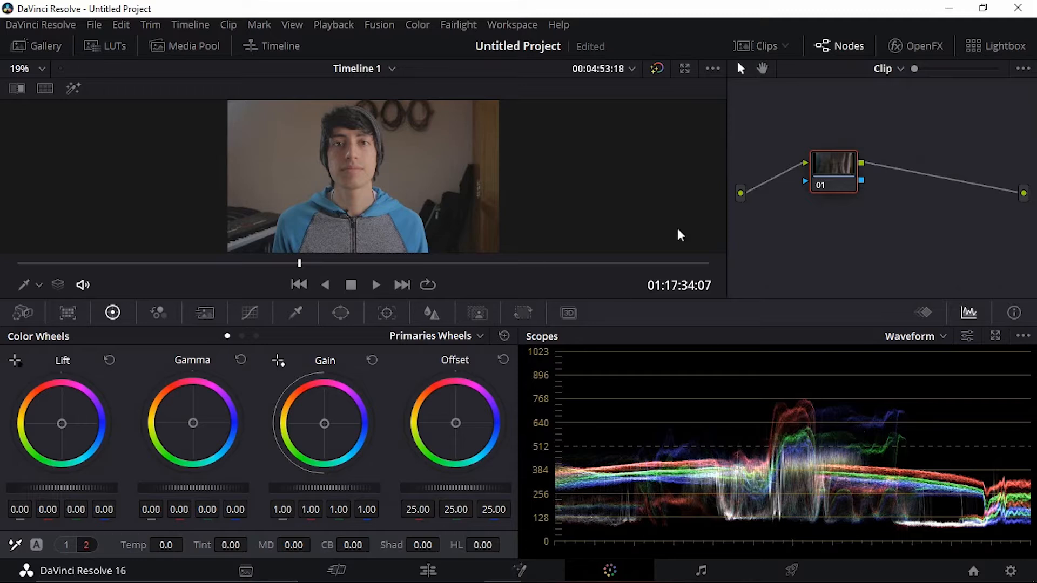
# Browse the DCI, DJI and Film Looks LUT folders and preview the Fujifilm 3513DI D60 and D65 looks on the clip
pyautogui.click(105, 48)
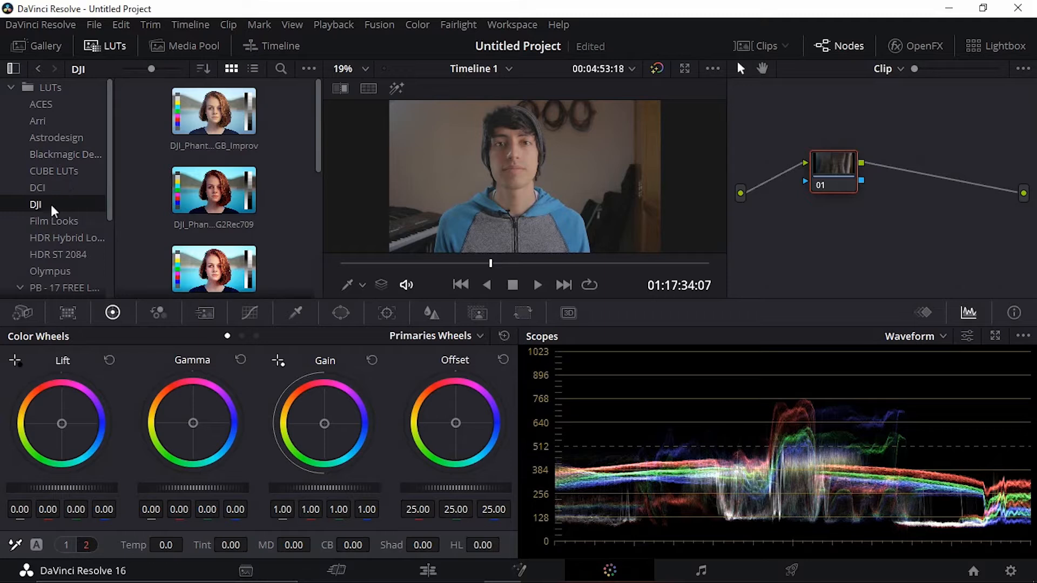
pyautogui.click(47, 188)
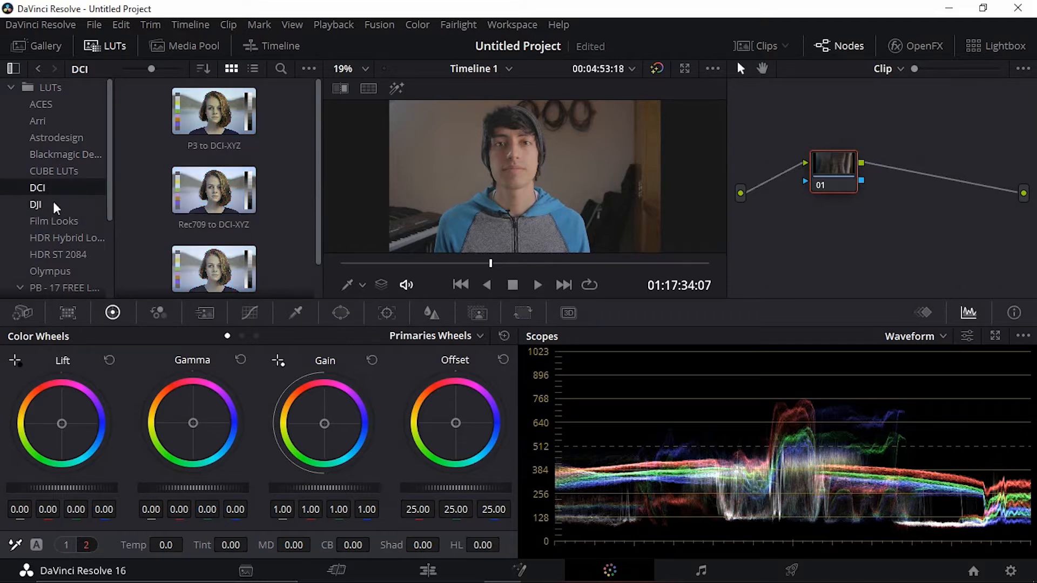
pyautogui.click(54, 206)
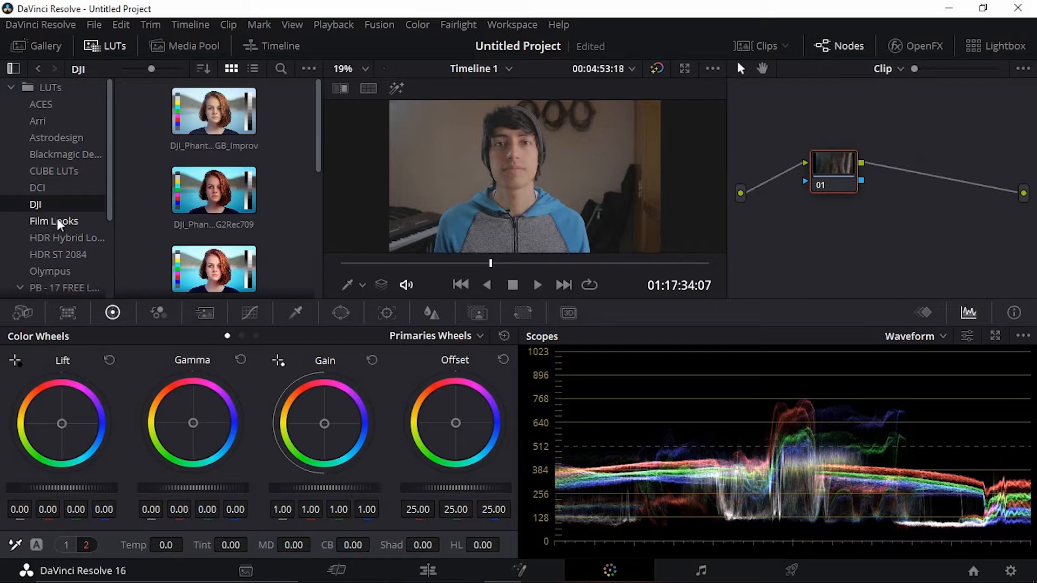
pyautogui.click(57, 221)
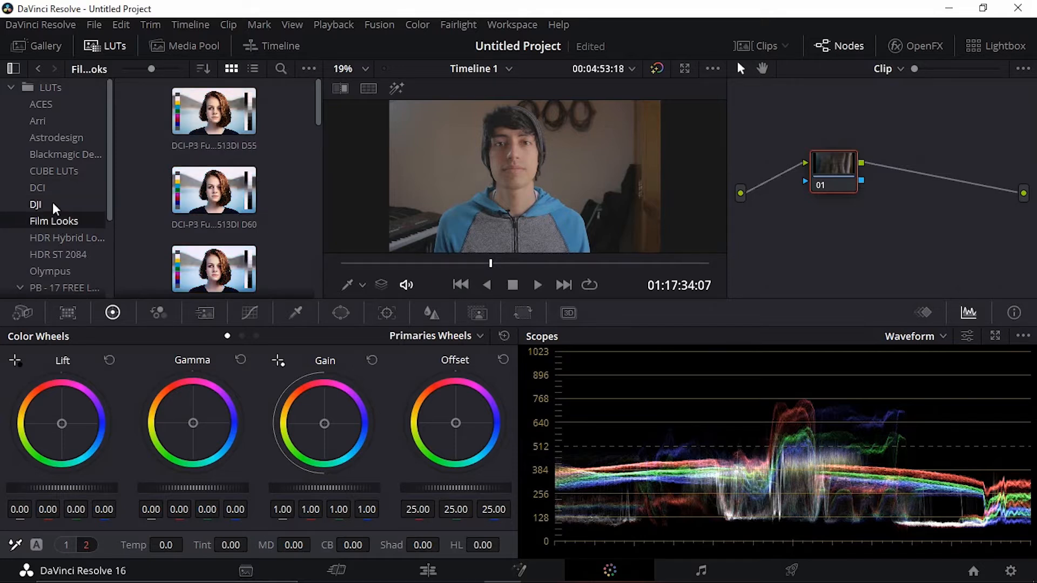
pyautogui.click(53, 203)
pyautogui.click(53, 219)
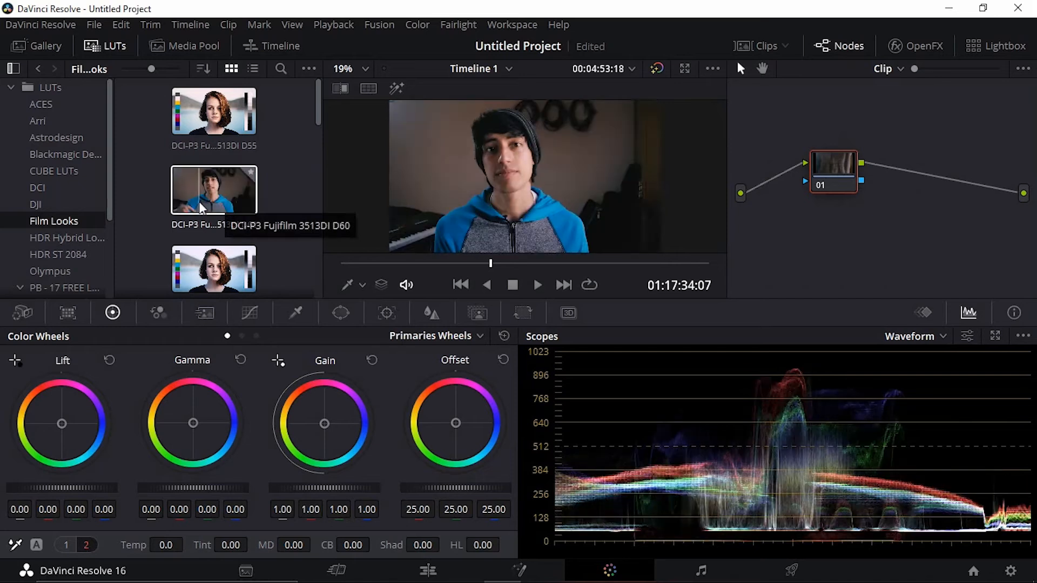
pyautogui.scroll(-1, 199, 202)
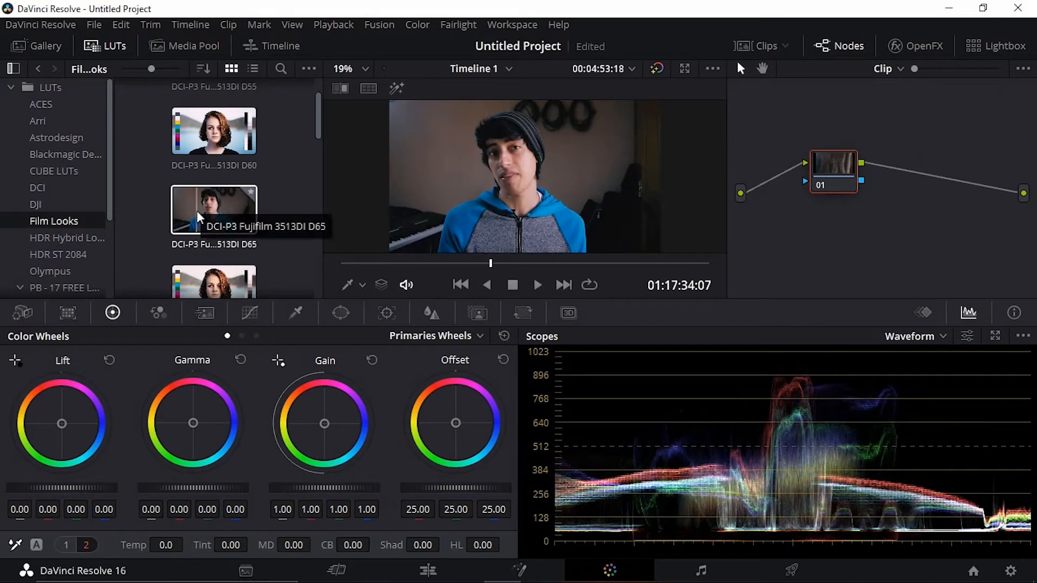
pyautogui.click(103, 48)
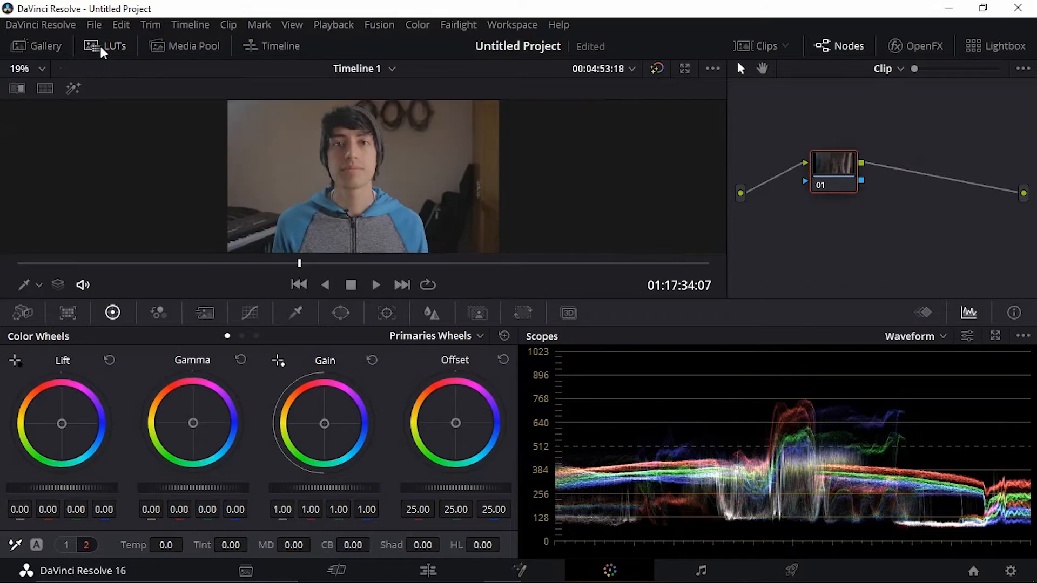
# Show and hide the clip thumbnails and the node graph to see what each displays
pyautogui.click(764, 52)
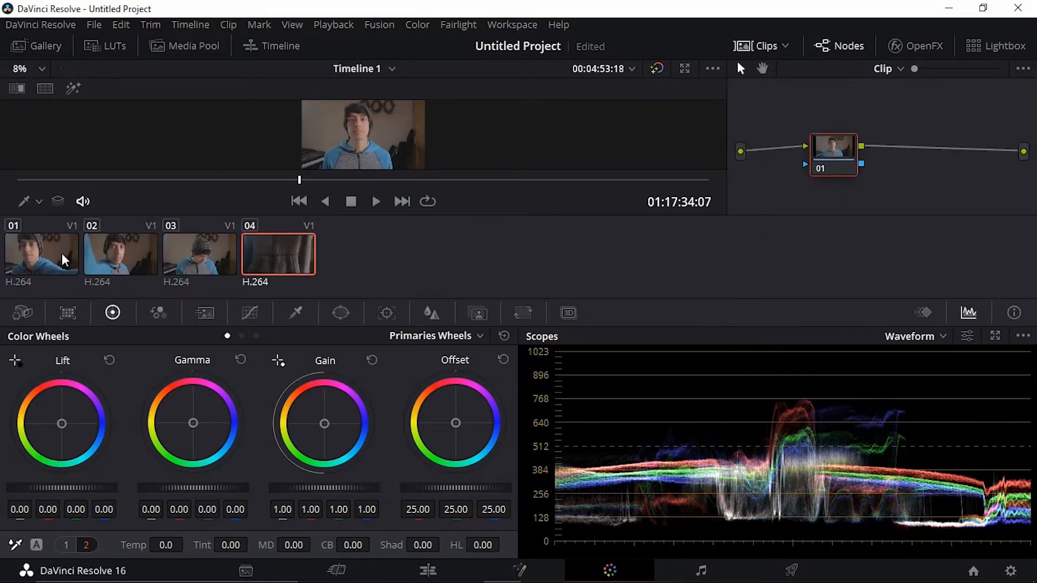
pyautogui.click(756, 49)
pyautogui.click(843, 45)
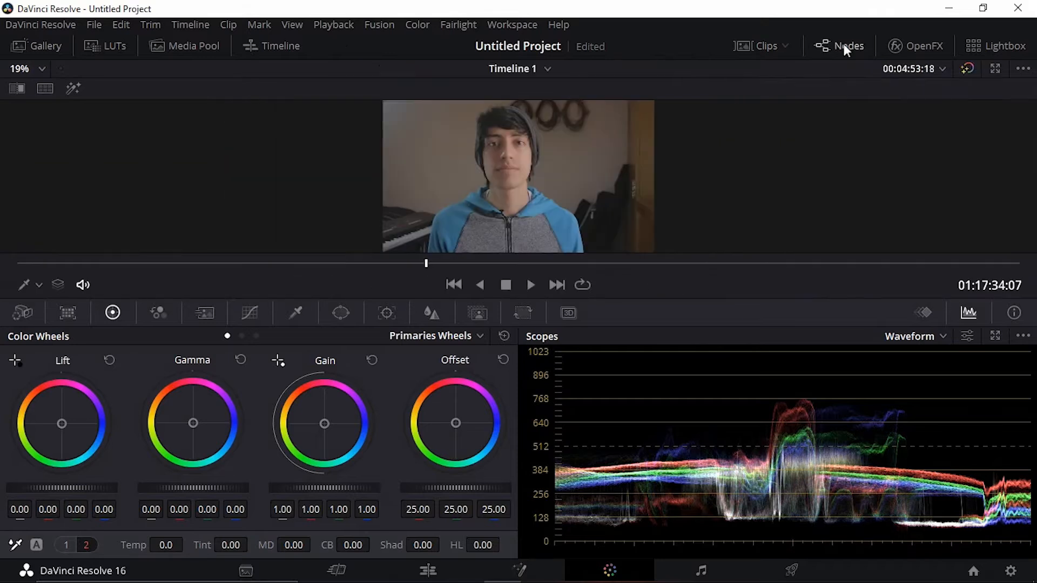
pyautogui.click(846, 47)
# Move node 01 around within the node graph
pyautogui.moveTo(867, 139); pyautogui.dragTo(822, 133)
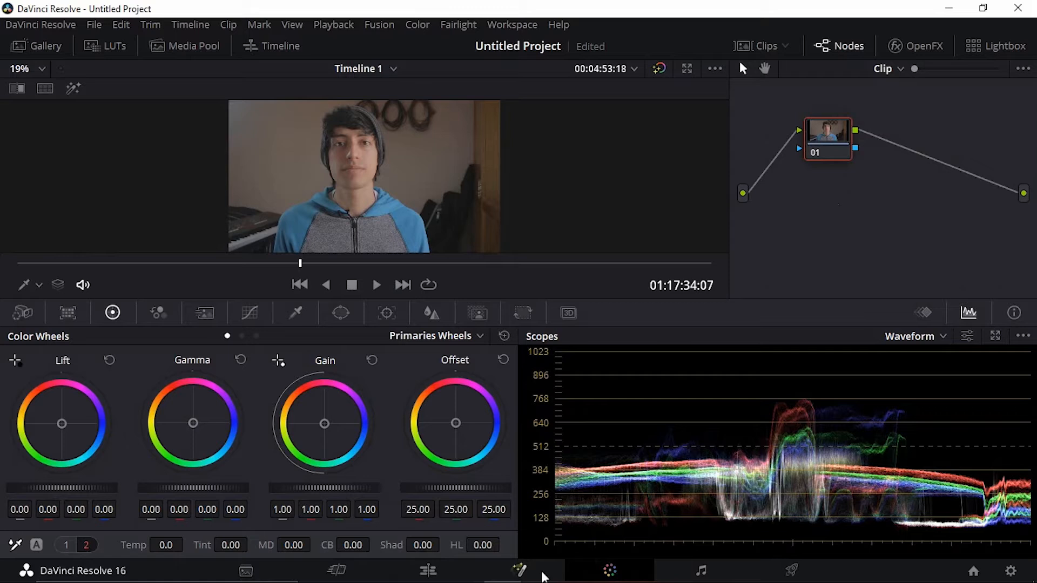
pyautogui.moveTo(823, 138); pyautogui.dragTo(846, 143)
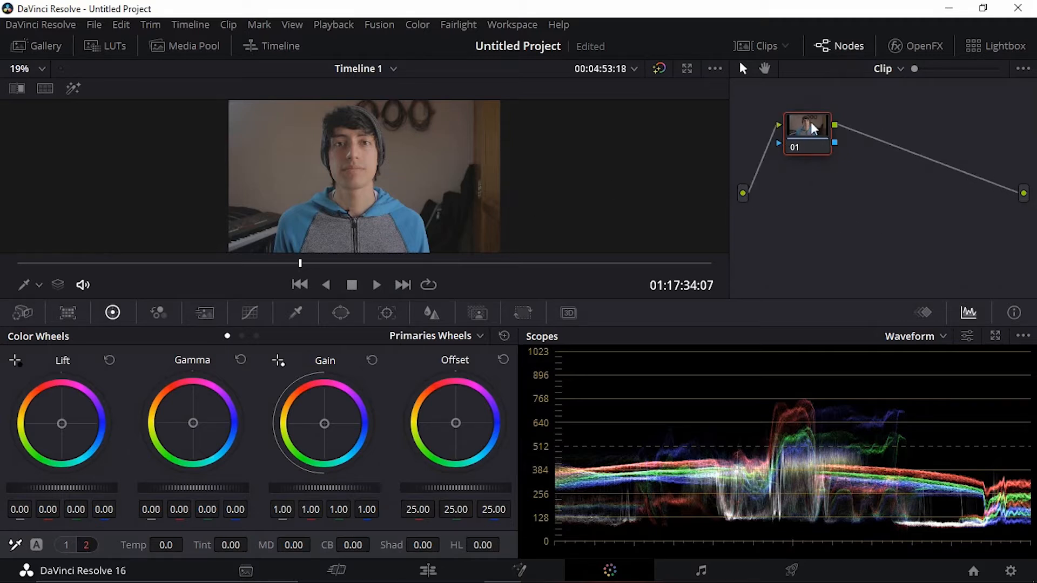
pyautogui.moveTo(812, 122); pyautogui.dragTo(813, 116)
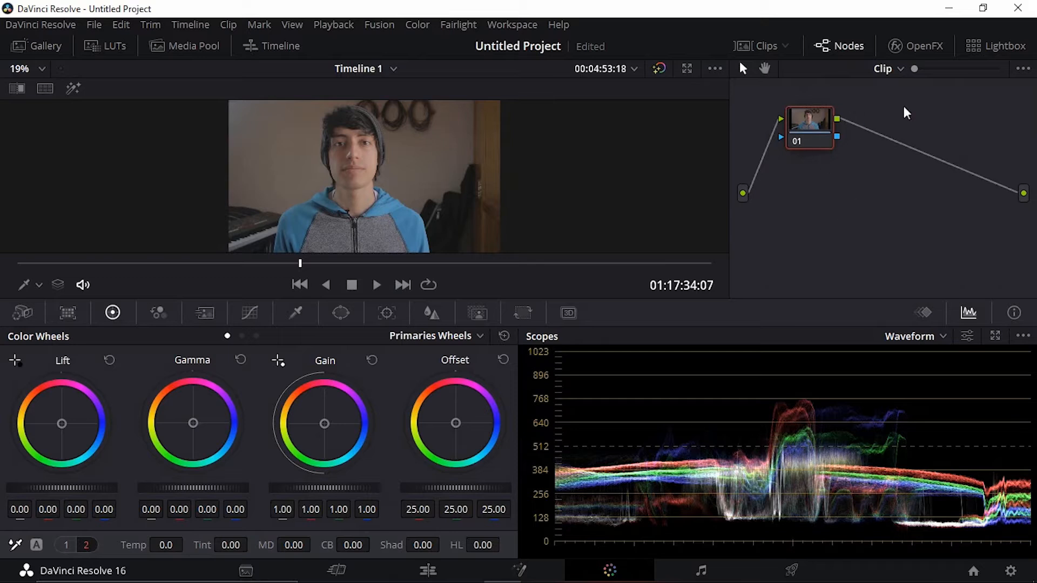
# Look through the grading palettes, including Motion Effects and Tracker, and return to the Color Wheels
pyautogui.click(68, 313)
pyautogui.click(112, 313)
pyautogui.click(158, 313)
pyautogui.click(204, 313)
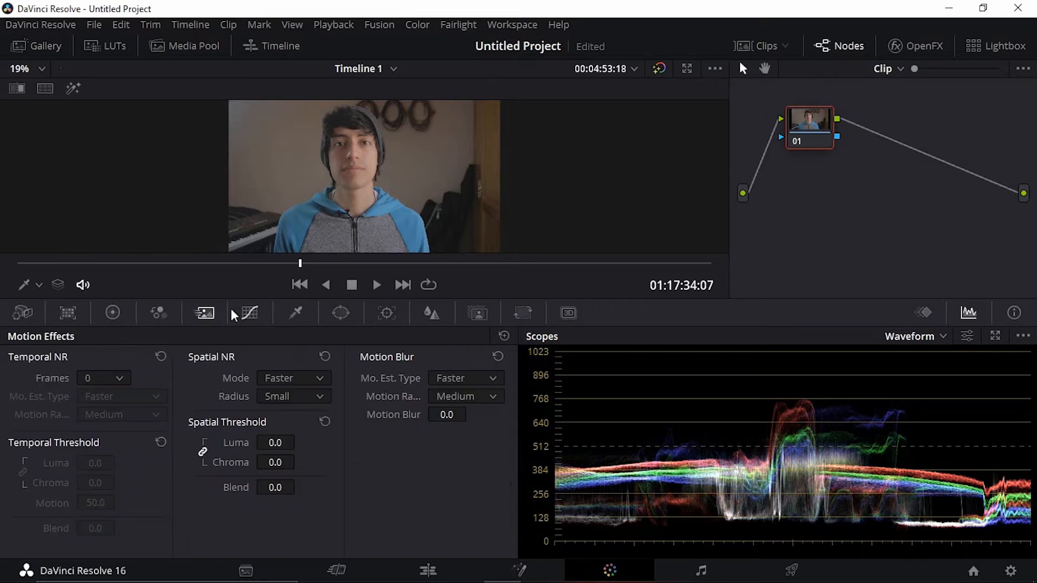
pyautogui.click(249, 312)
pyautogui.click(295, 313)
pyautogui.click(340, 313)
pyautogui.click(387, 313)
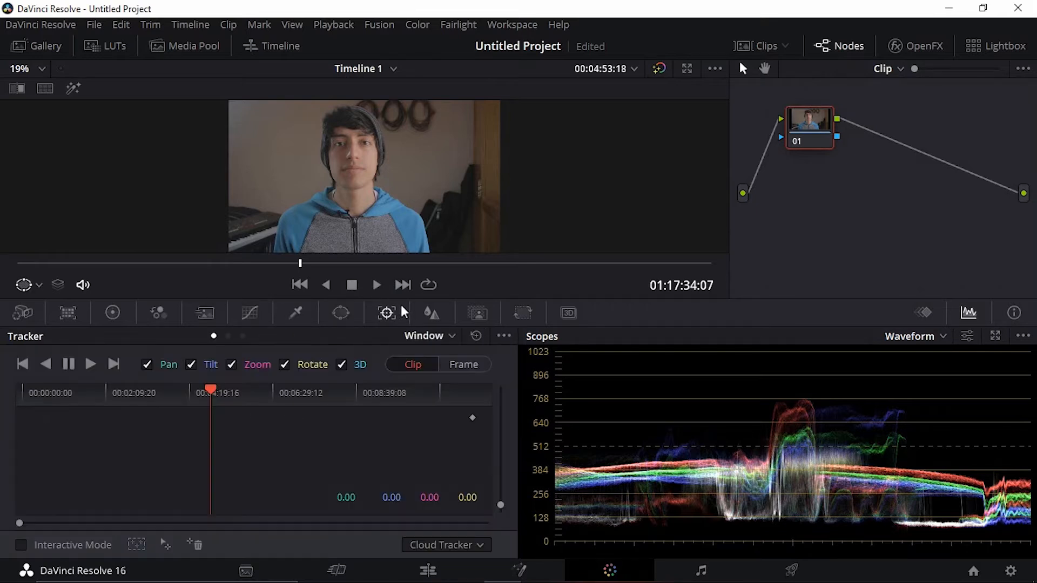
pyautogui.click(431, 313)
pyautogui.click(478, 313)
pyautogui.click(112, 313)
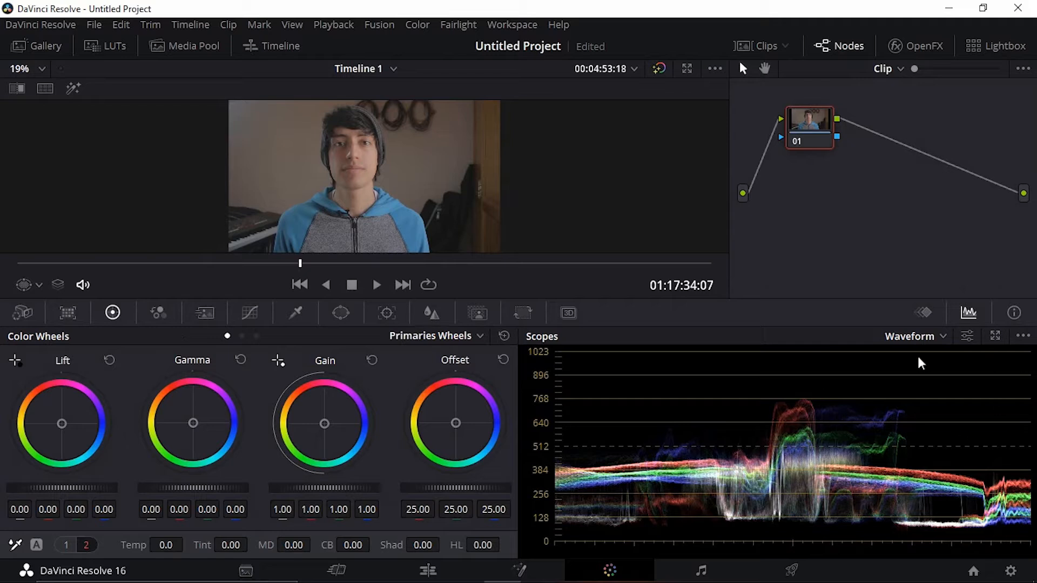
# Compare the Parade, Vectorscope, Histogram and CIE Chromaticity scopes, and return to the Waveform scope
pyautogui.click(918, 338)
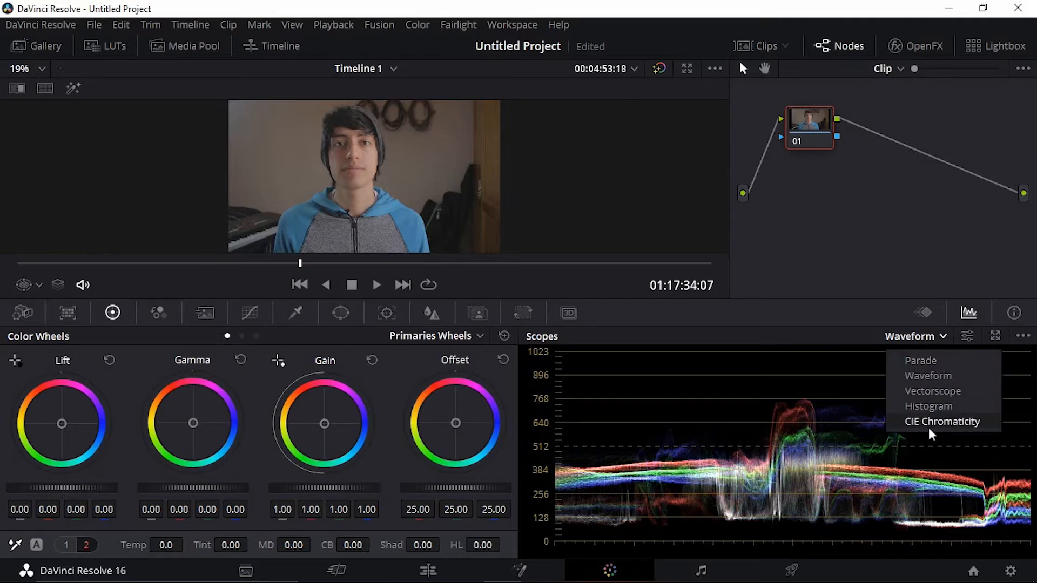
pyautogui.click(936, 376)
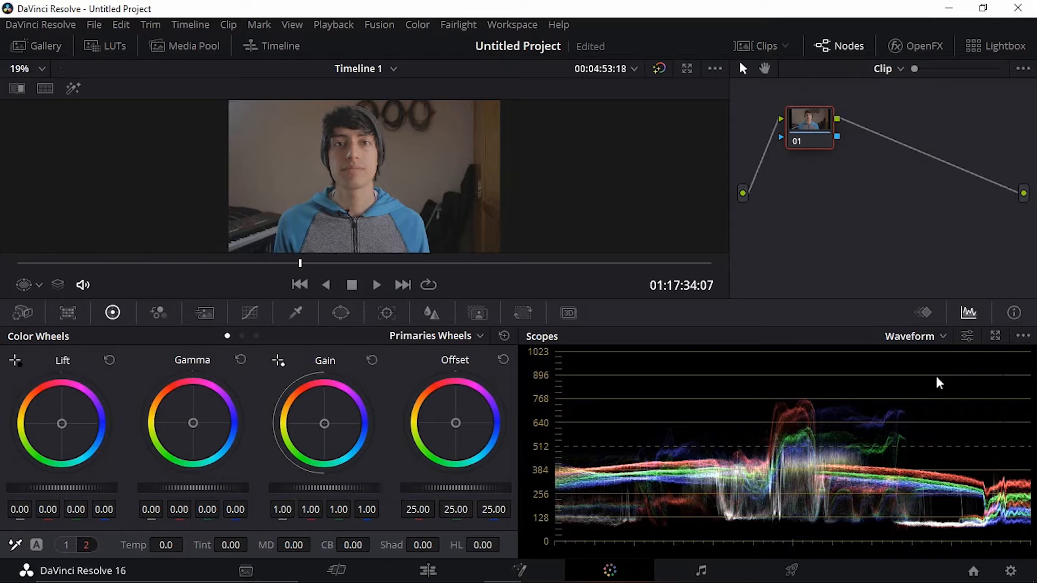
pyautogui.click(934, 339)
pyautogui.click(926, 336)
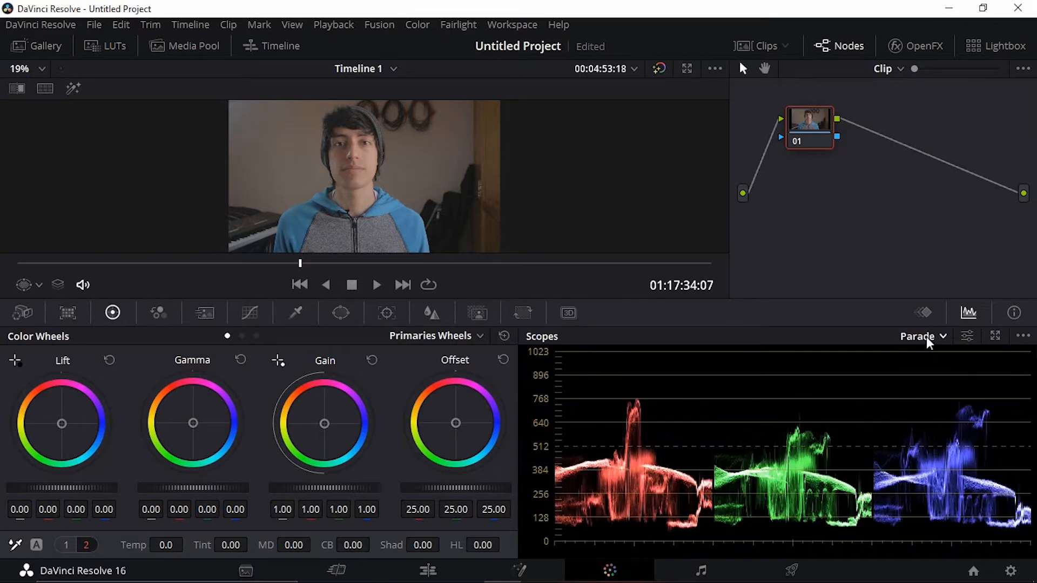
pyautogui.click(926, 336)
pyautogui.click(931, 373)
pyautogui.click(934, 343)
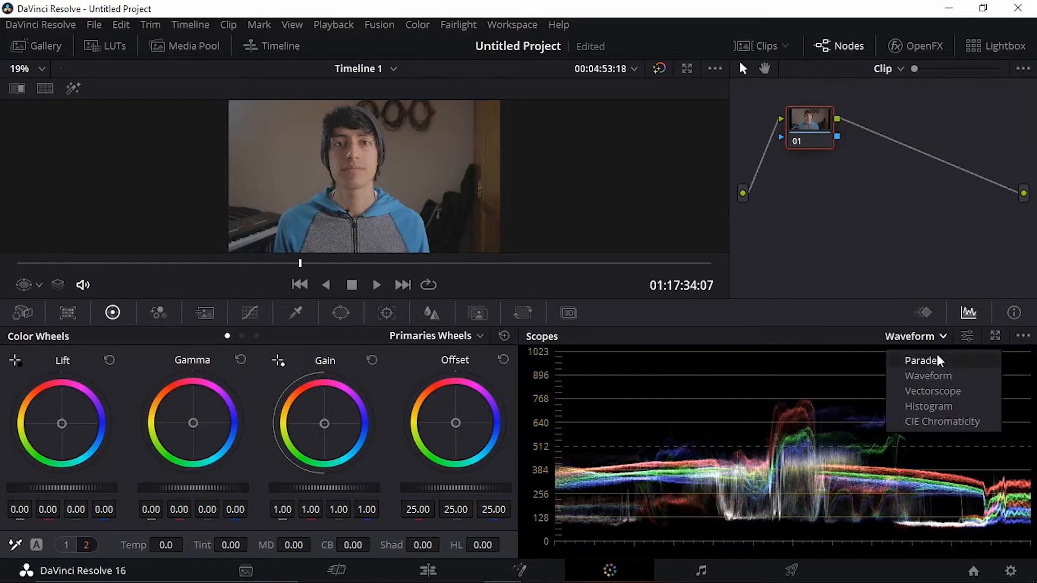
pyautogui.click(941, 389)
pyautogui.click(938, 343)
pyautogui.click(940, 405)
pyautogui.click(937, 336)
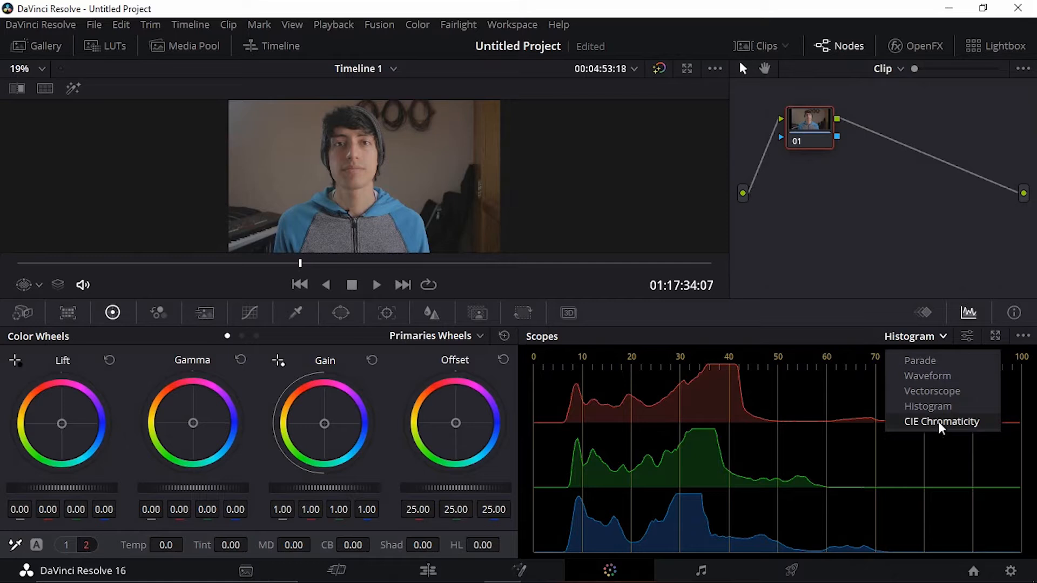
pyautogui.click(938, 422)
pyautogui.click(928, 336)
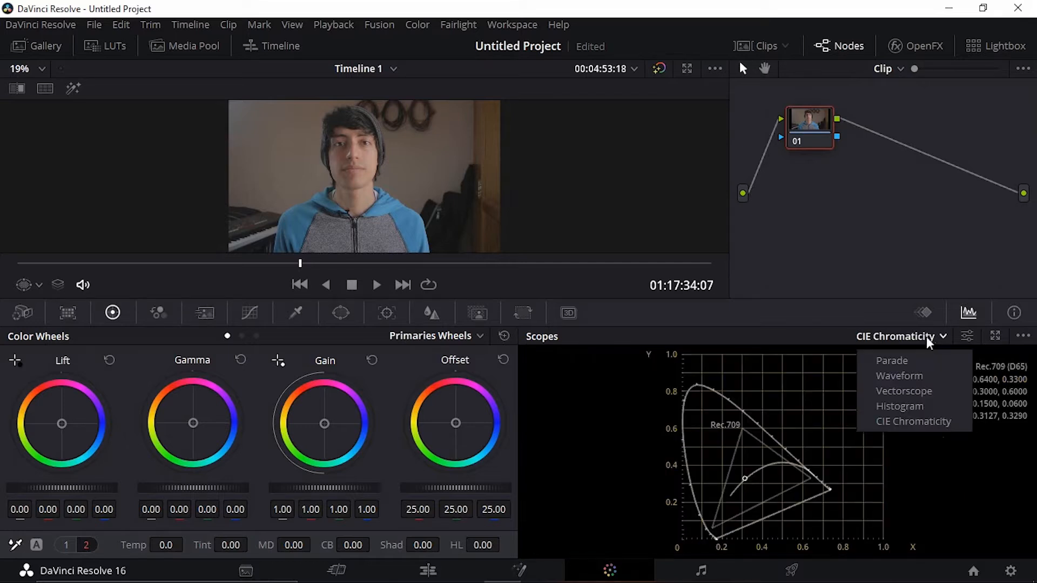
pyautogui.click(929, 380)
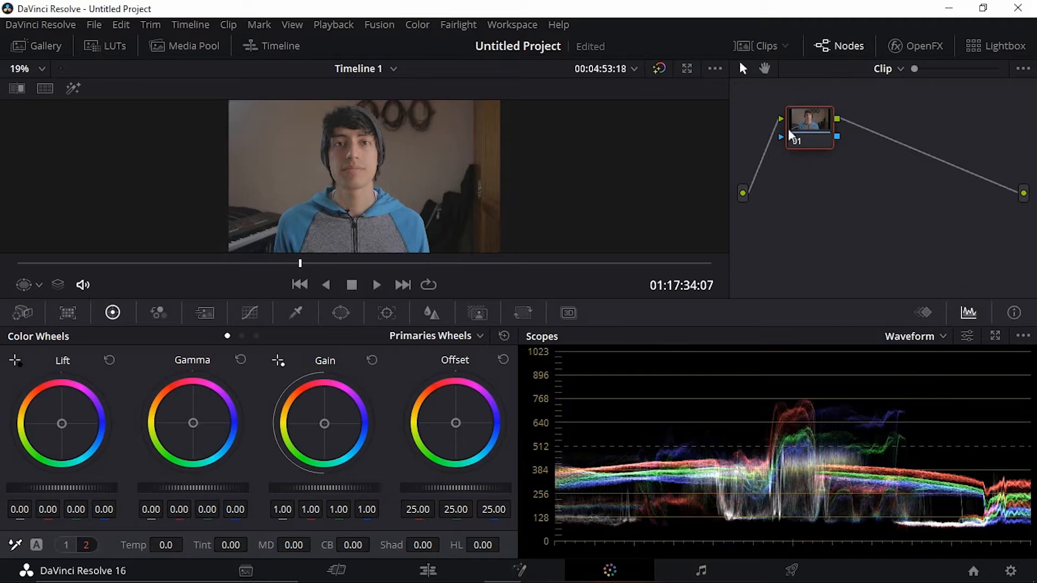
# Center node 01 in the graph, and set its overall Lift to -0.04 and Gamma to 0.01
pyautogui.moveTo(805, 115); pyautogui.dragTo(852, 152)
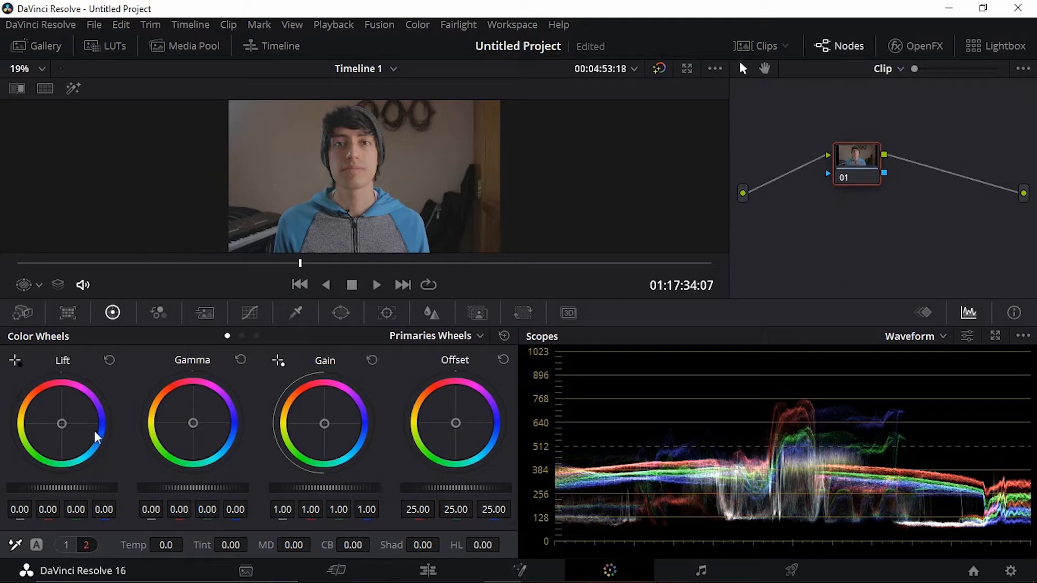
pyautogui.moveTo(62, 488); pyautogui.dragTo(43, 488)
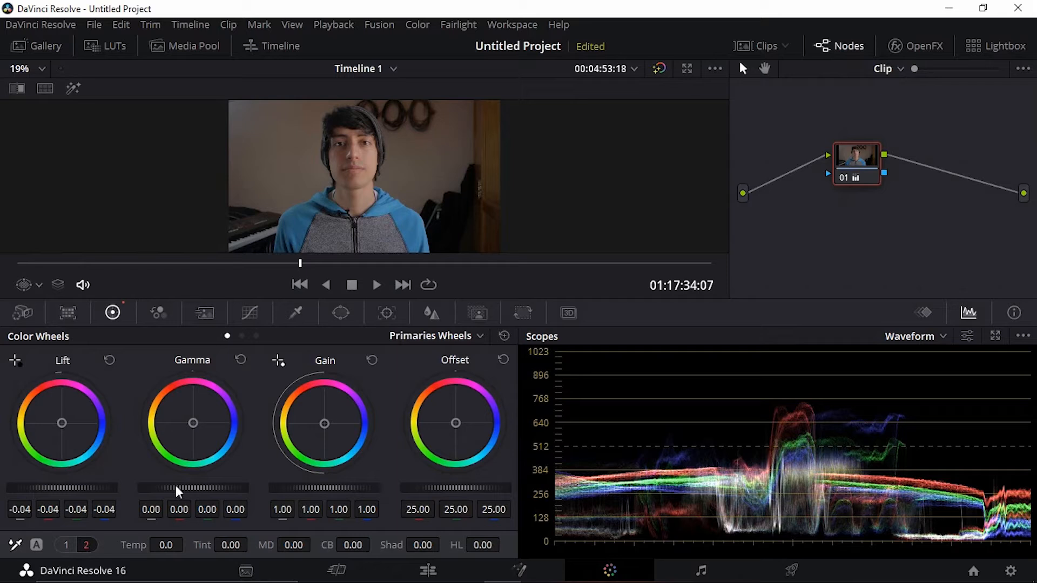
pyautogui.moveTo(174, 492); pyautogui.dragTo(176, 492)
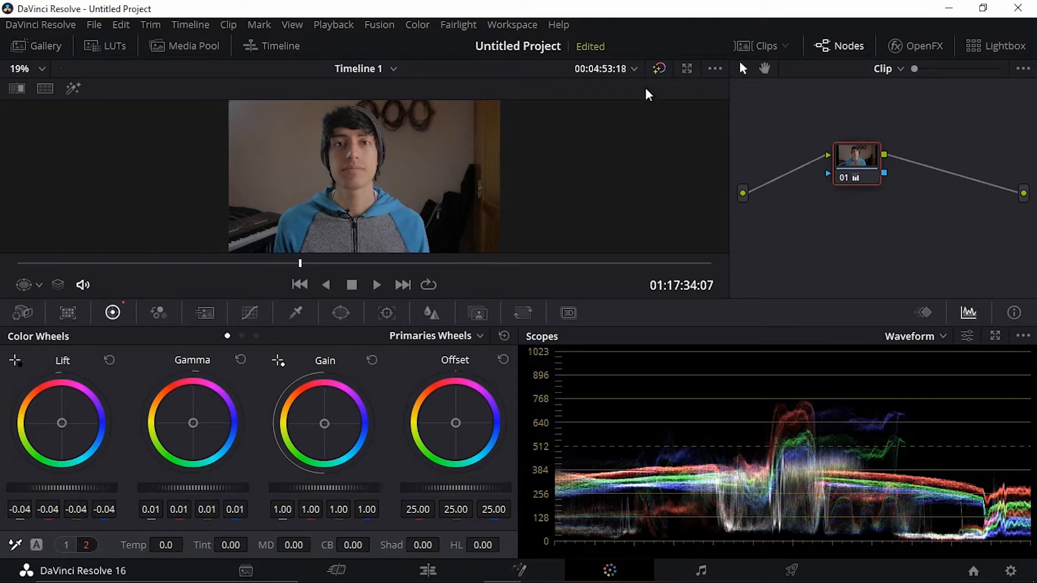
# Compare the clip with its grade bypassed and enabled
pyautogui.click(659, 68)
pyautogui.click(658, 68)
pyautogui.click(658, 69)
pyautogui.click(658, 68)
# Try warming the image by raising the Temp to 240.0, and undo the change
pyautogui.moveTo(134, 545); pyautogui.dragTo(188, 545)
pyautogui.hotkey('ctrl', 'z')
pyautogui.moveTo(164, 545); pyautogui.dragTo(187, 545)
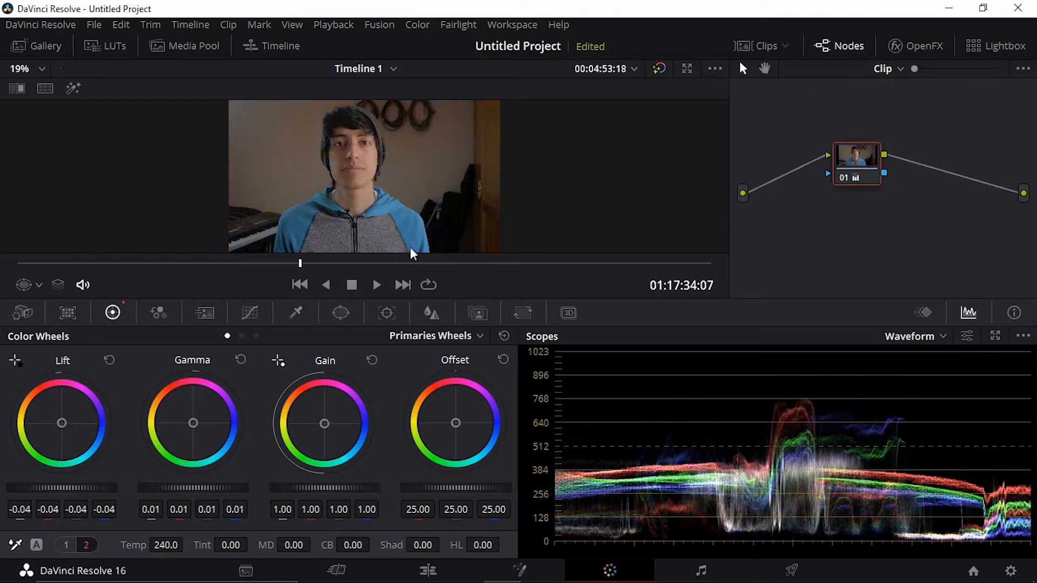
pyautogui.hotkey('ctrl', 'z')
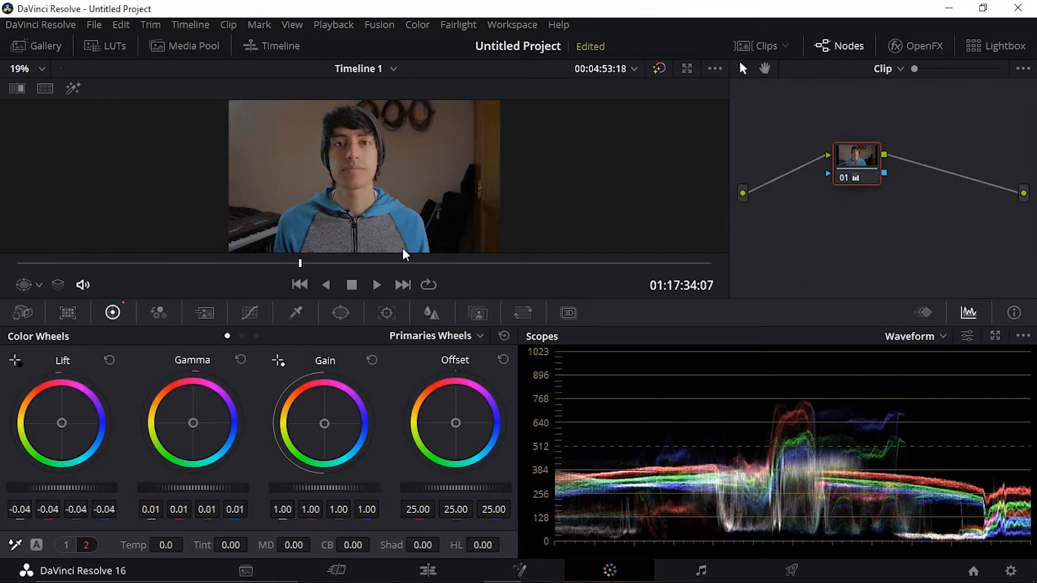
# Sample the white balance from the piano keys in the image and set the Tint to -12.05
pyautogui.click(16, 546)
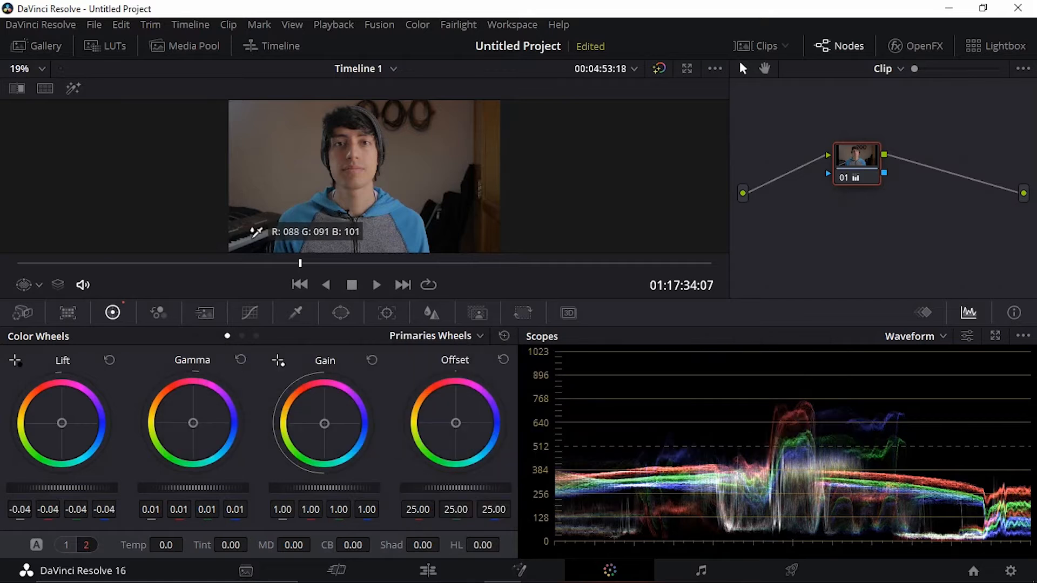
pyautogui.click(252, 232)
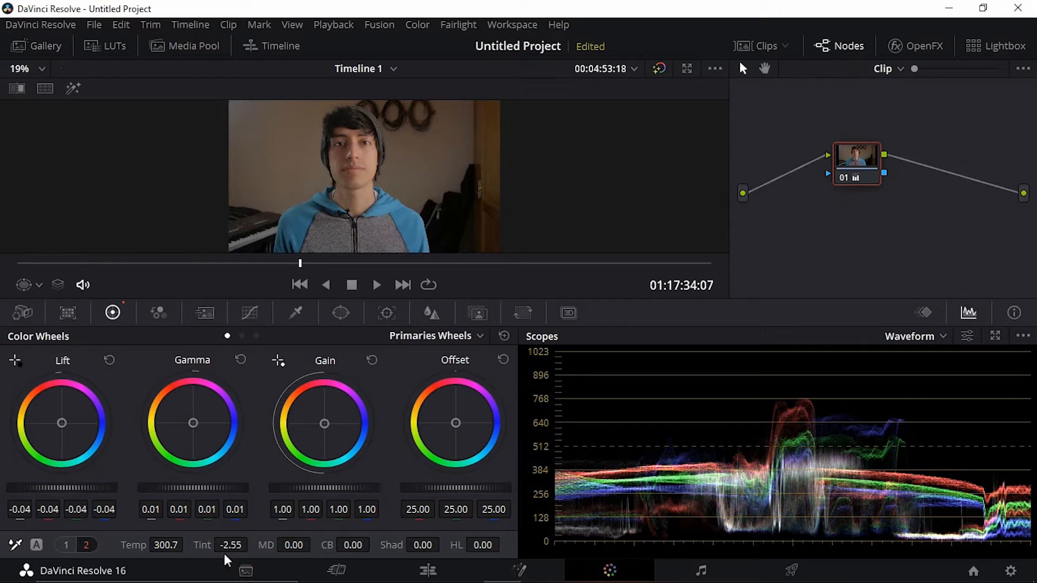
pyautogui.moveTo(233, 547)
pyautogui.mouseDown()
pyautogui.moveTo(205, 547)
pyautogui.moveTo(216, 547)
pyautogui.mouseUp()
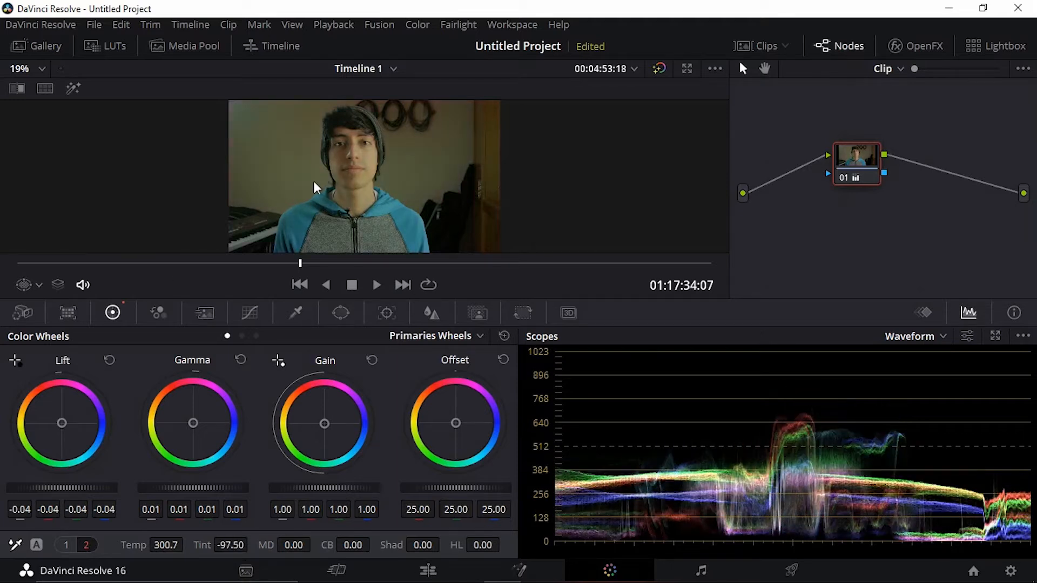
pyautogui.hotkey('ctrl', 'z')
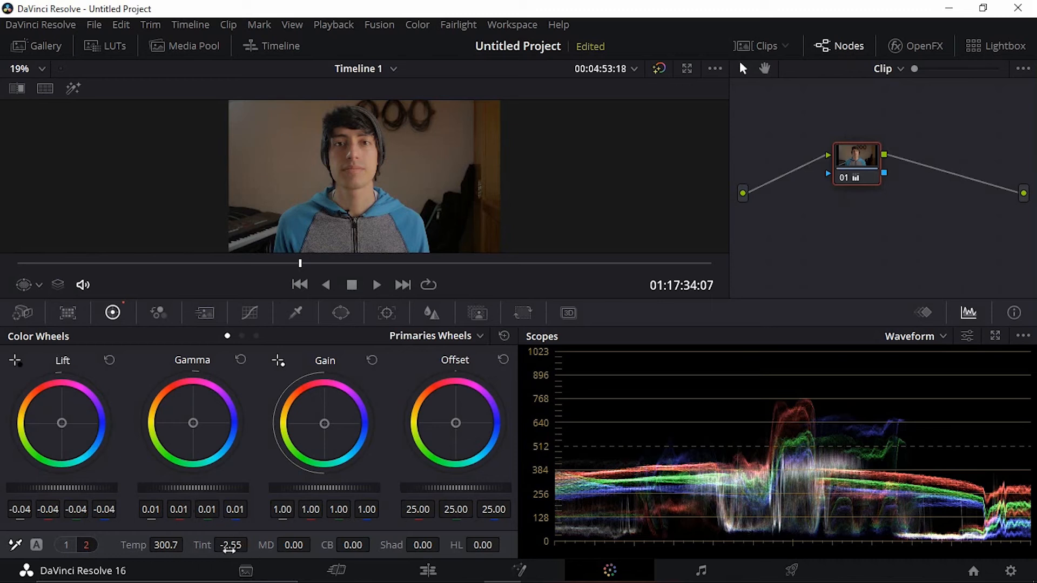
pyautogui.moveTo(230, 547); pyautogui.dragTo(212, 548)
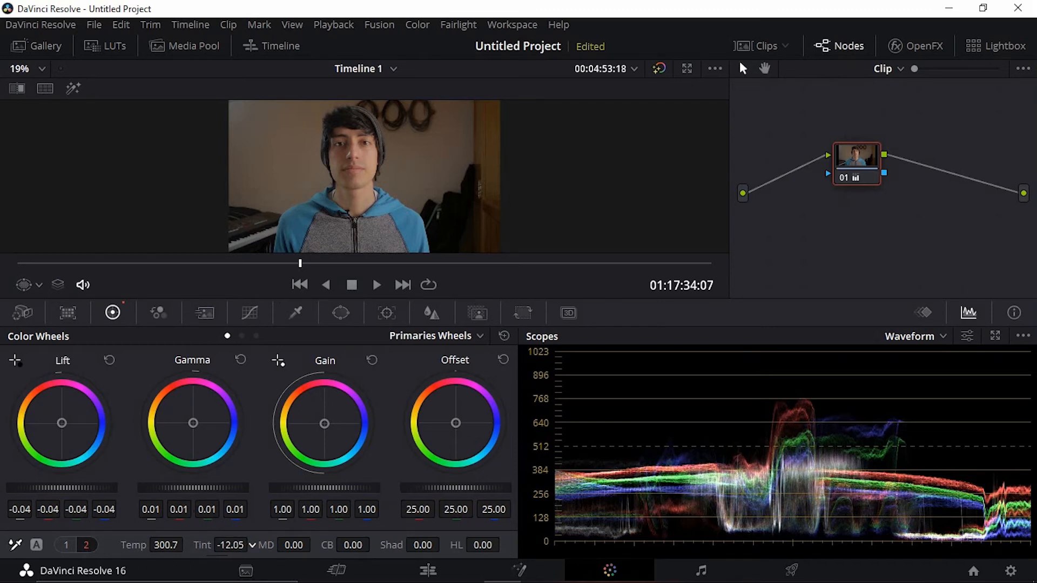
# Compare the balanced image with the ungraded original and set the overall Gain to 1.01
pyautogui.click(662, 70)
pyautogui.click(661, 70)
pyautogui.moveTo(324, 488); pyautogui.dragTo(328, 488)
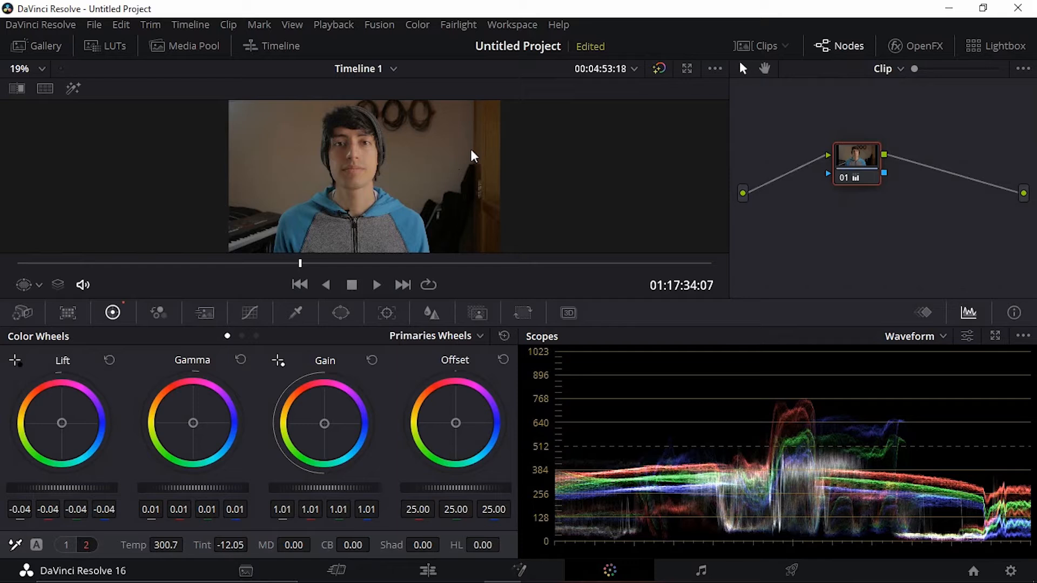
# Add a serial node after node 01 and arrange the two nodes side by side near the start of the node graph
pyautogui.moveTo(867, 160); pyautogui.dragTo(786, 120)
pyautogui.rightClick(786, 118)
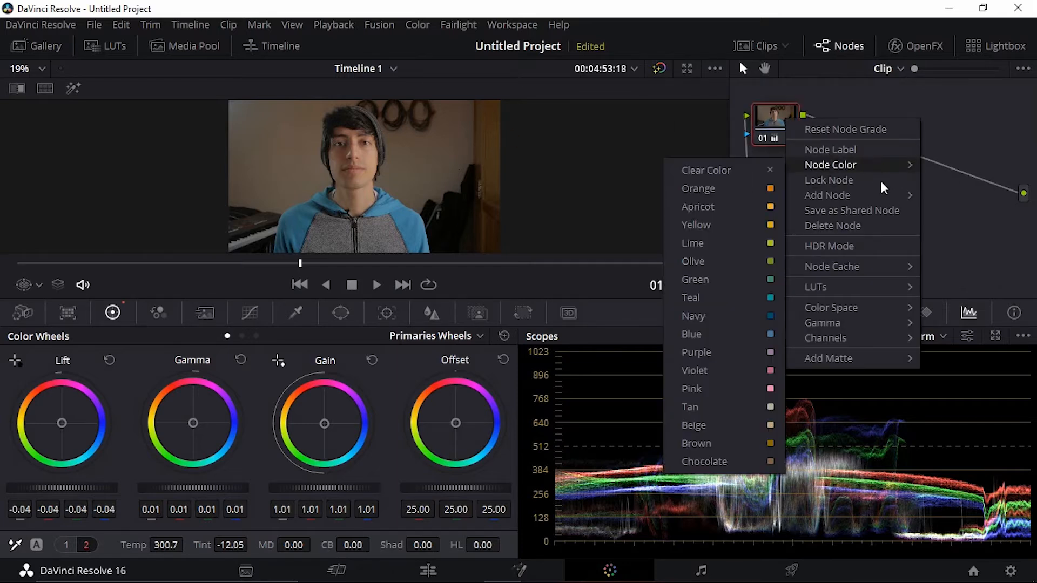
pyautogui.moveTo(883, 195)
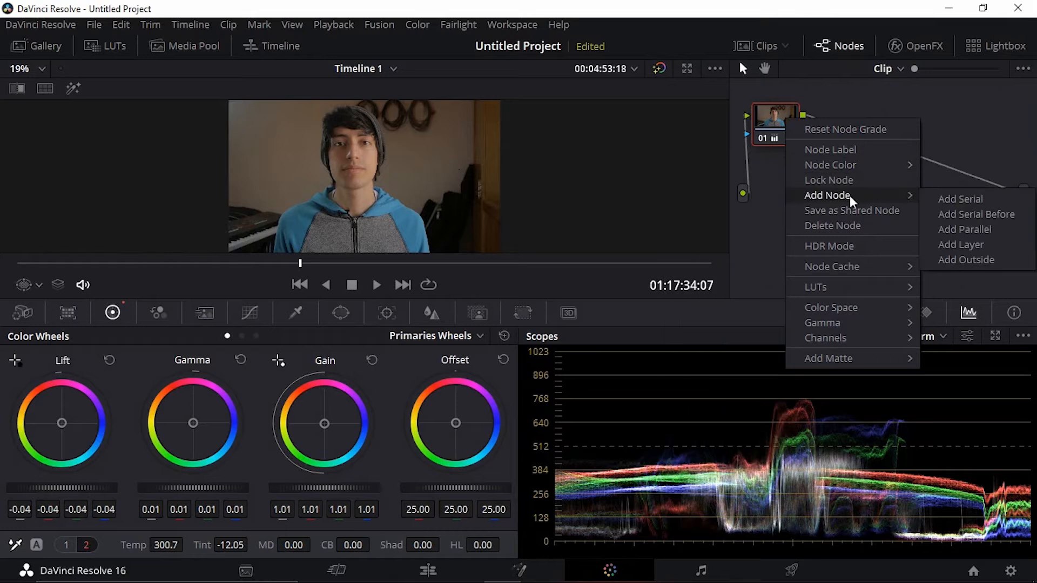
pyautogui.click(979, 200)
pyautogui.moveTo(863, 125); pyautogui.dragTo(881, 123)
pyautogui.moveTo(775, 116); pyautogui.dragTo(786, 115)
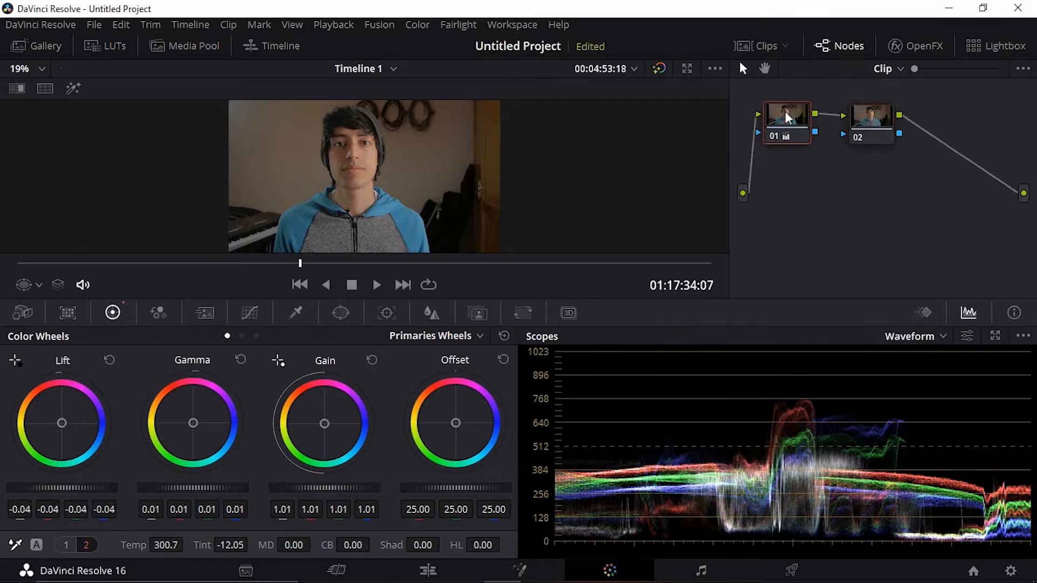
# Lock node 01 to protect its correction from further changes
pyautogui.rightClick(783, 118)
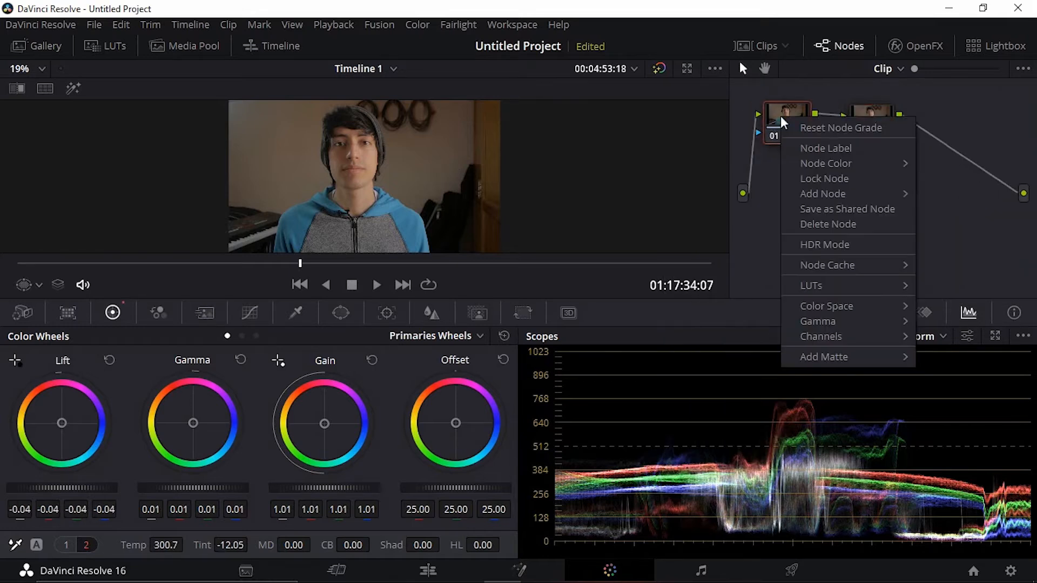
pyautogui.click(840, 184)
pyautogui.moveTo(784, 123); pyautogui.dragTo(776, 123)
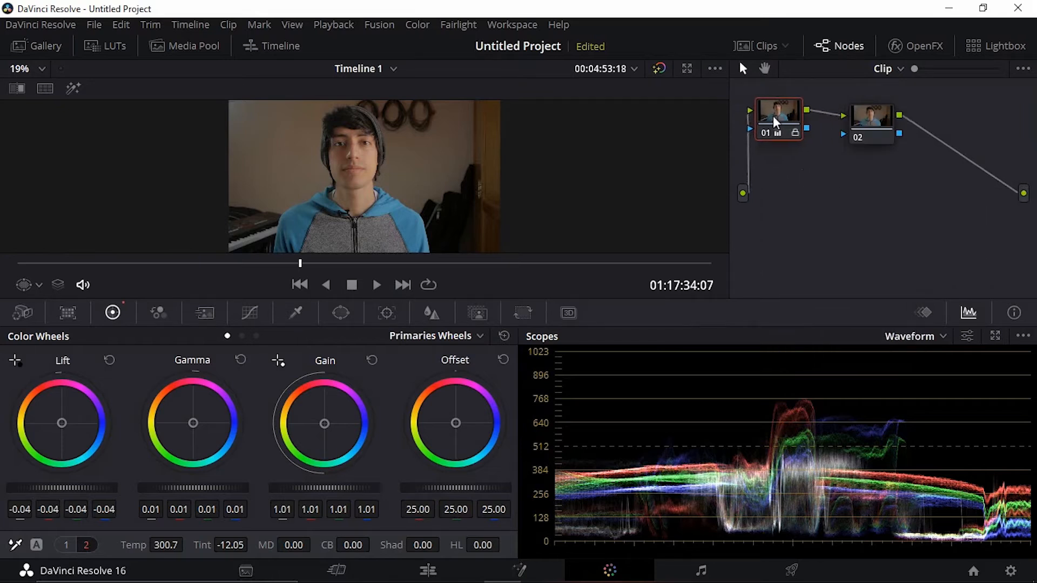
# Browse the CUBE LUTs folder with live previews and apply the PB_Seattle LUT to node 02
pyautogui.click(873, 121)
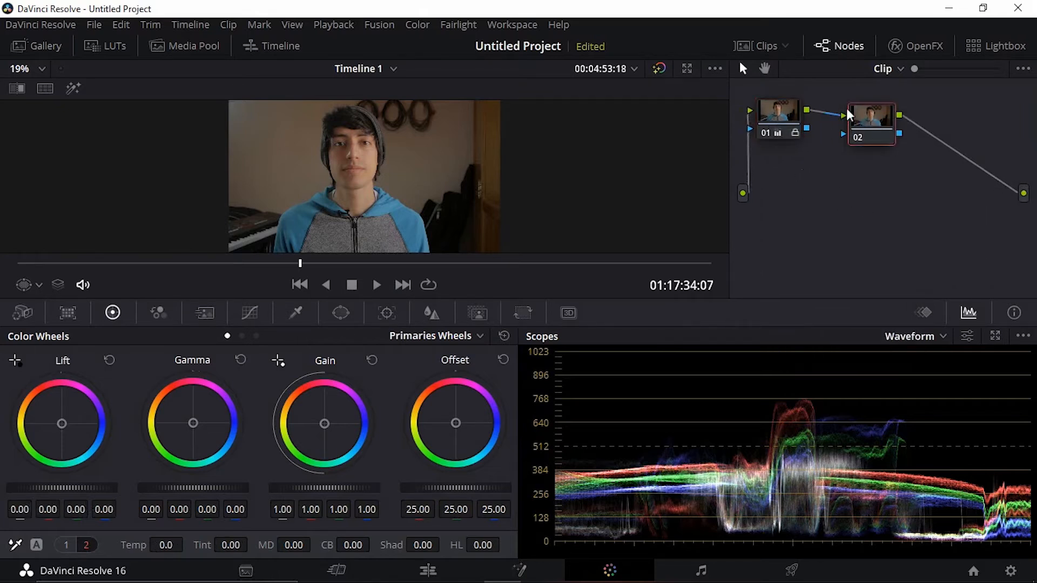
pyautogui.moveTo(866, 117)
pyautogui.mouseDown()
pyautogui.moveTo(852, 107)
pyautogui.moveTo(861, 112)
pyautogui.mouseUp()
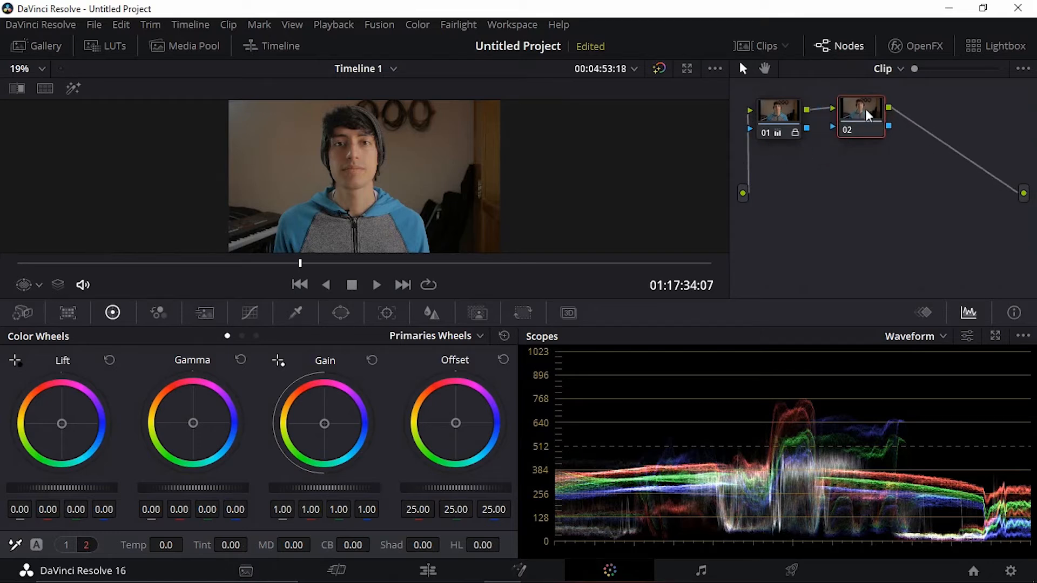
pyautogui.click(107, 47)
pyautogui.click(92, 171)
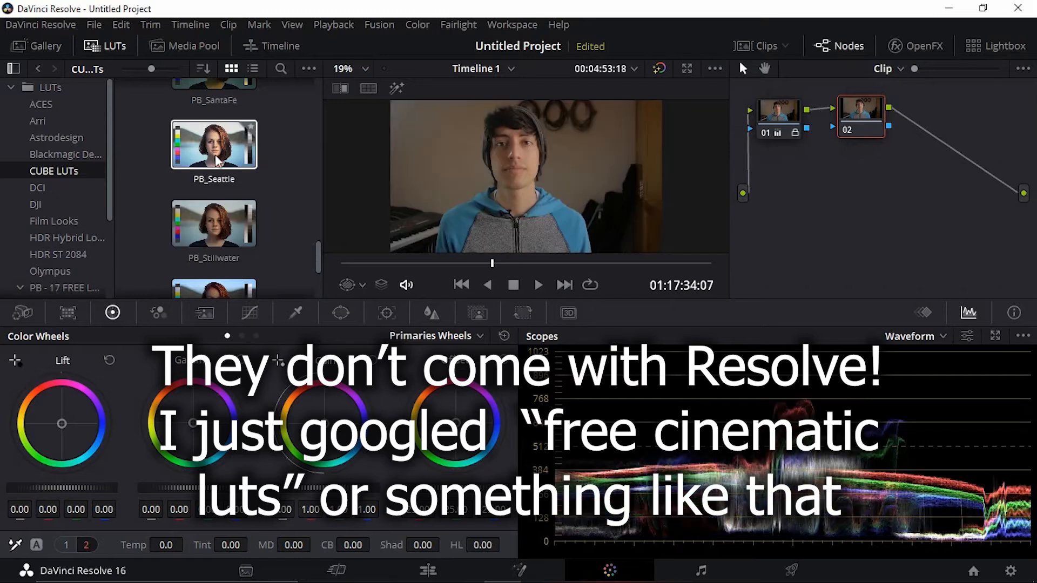
pyautogui.scroll(3, 211, 216)
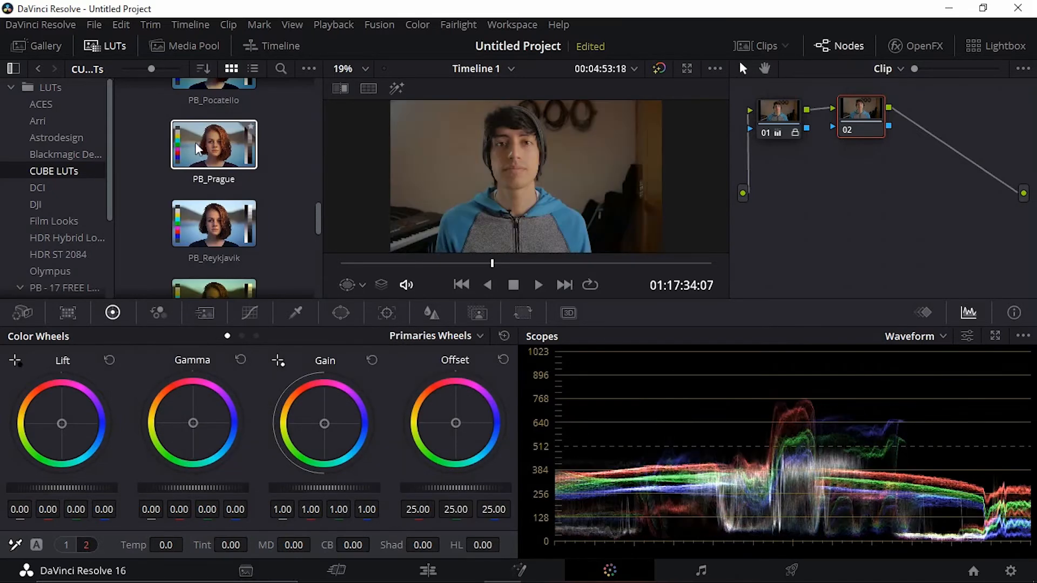
pyautogui.scroll(3, 210, 216)
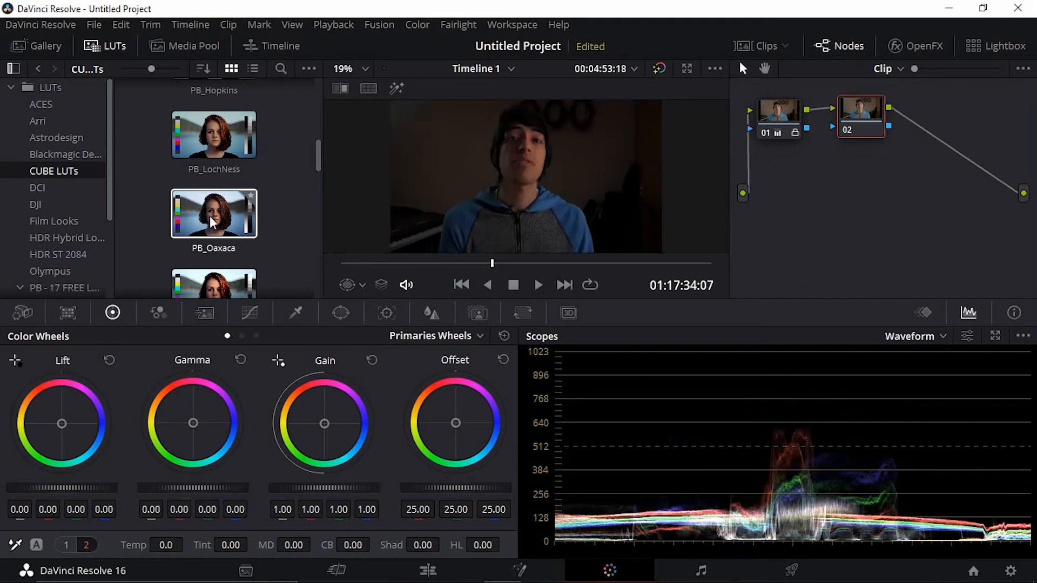
pyautogui.scroll(5, 211, 216)
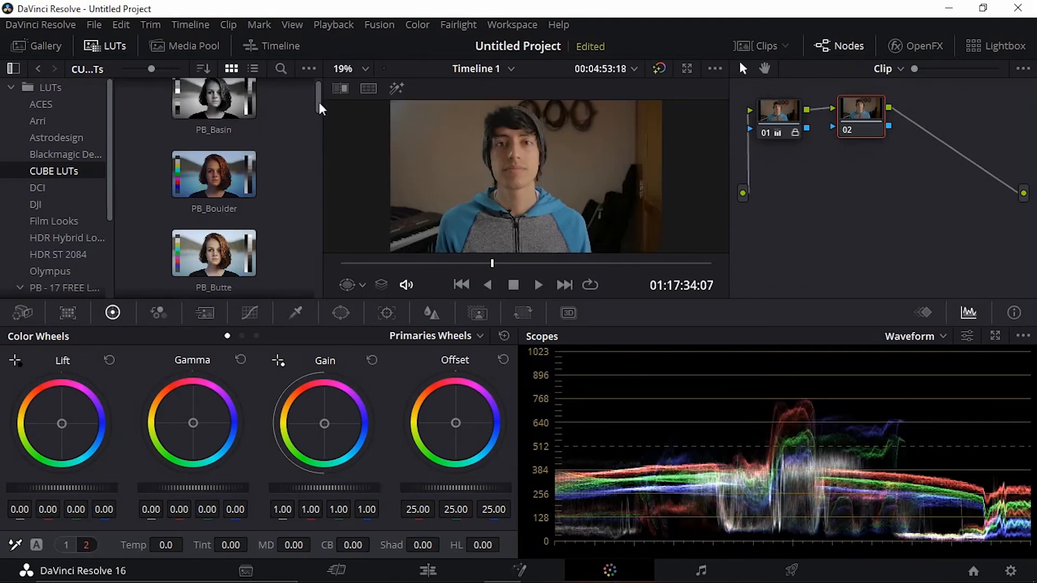
pyautogui.scroll(-10, 205, 216)
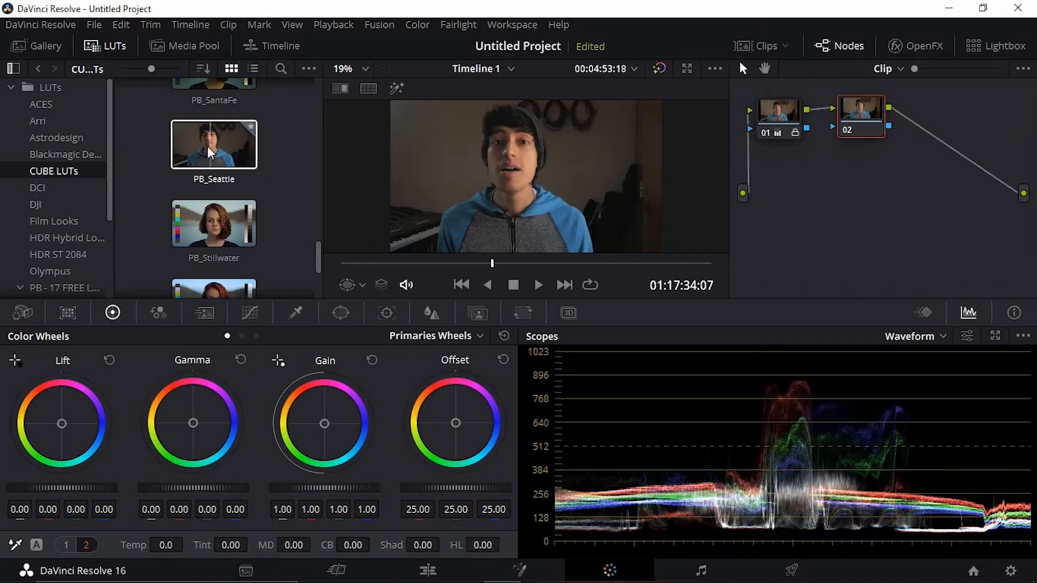
pyautogui.moveTo(208, 152); pyautogui.dragTo(865, 114)
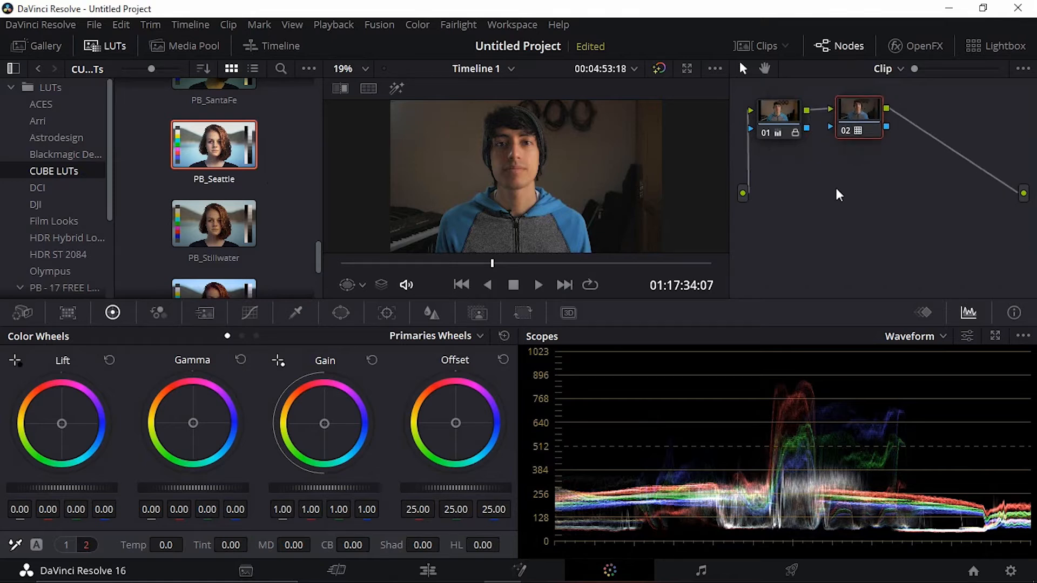
pyautogui.click(113, 46)
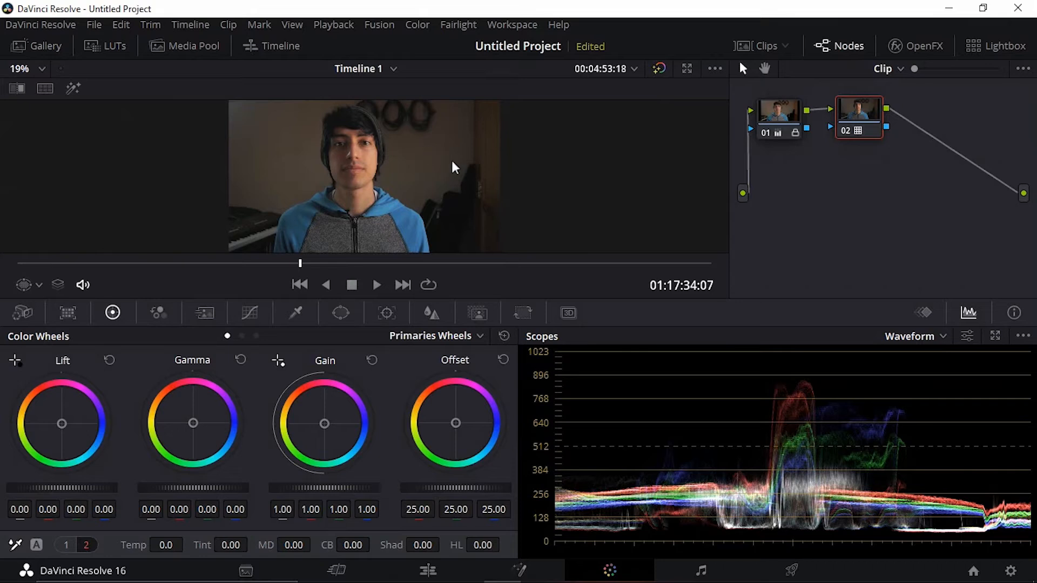
# Reduce the LUT's strength by setting node 02's Key Output Gain to 0.300, and line the node up beside node 01
pyautogui.click(480, 312)
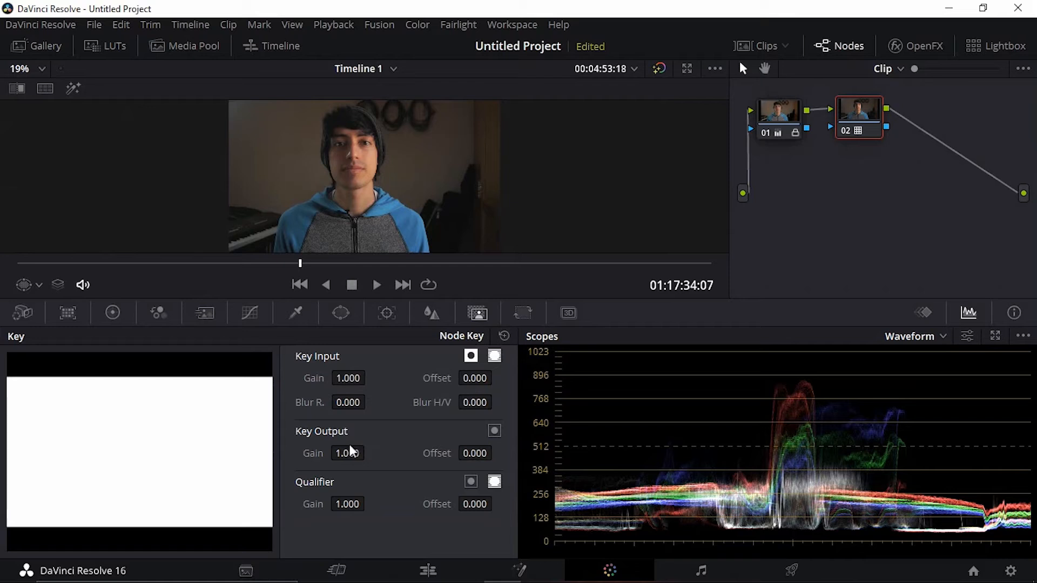
pyautogui.moveTo(352, 453)
pyautogui.mouseDown()
pyautogui.moveTo(1, 454)
pyautogui.moveTo(369, 454)
pyautogui.mouseUp()
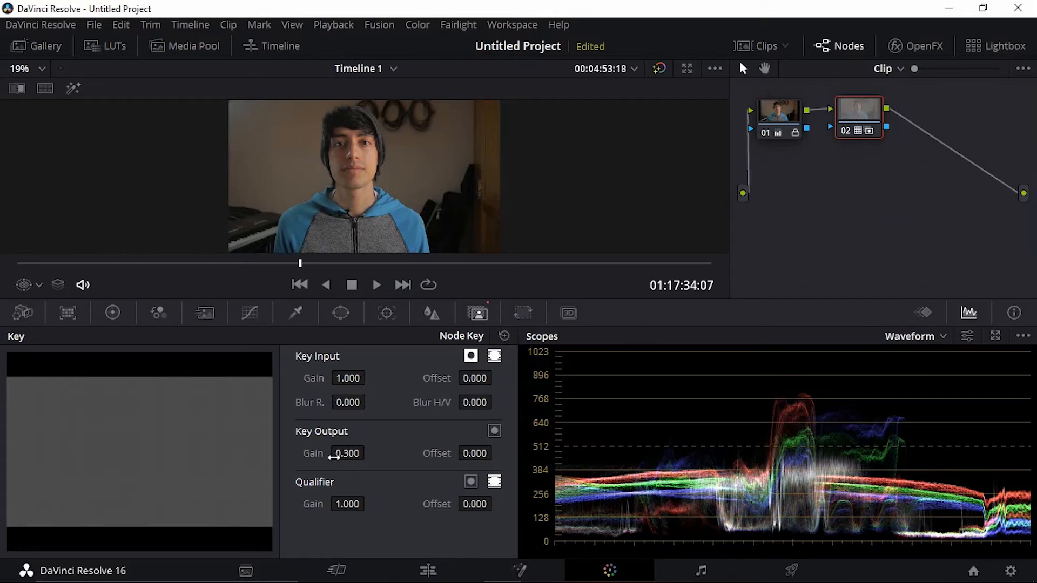
pyautogui.moveTo(845, 113)
pyautogui.mouseDown()
pyautogui.moveTo(870, 122)
pyautogui.moveTo(854, 129)
pyautogui.mouseUp()
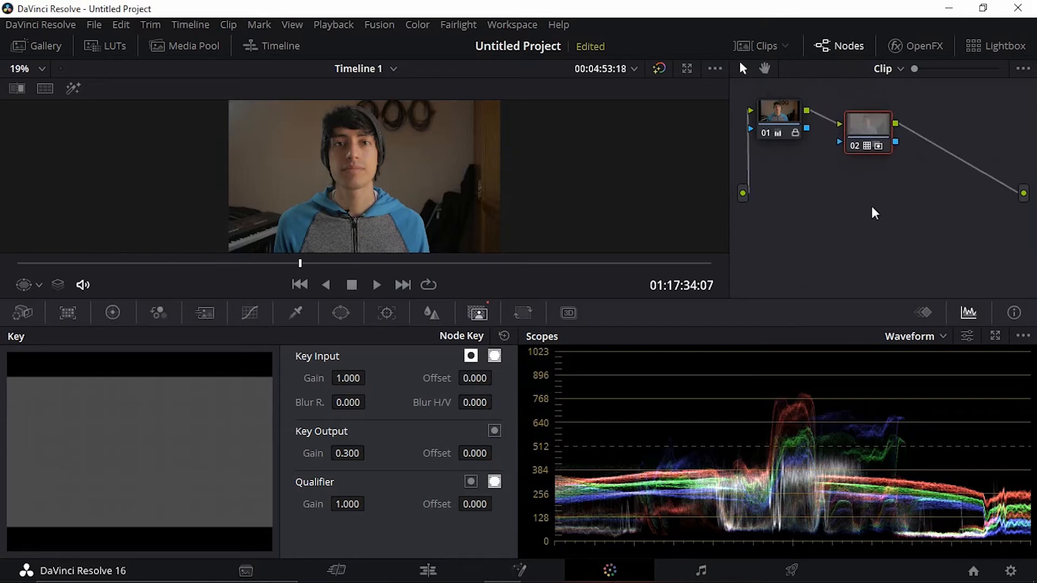
pyautogui.moveTo(866, 128); pyautogui.dragTo(872, 121)
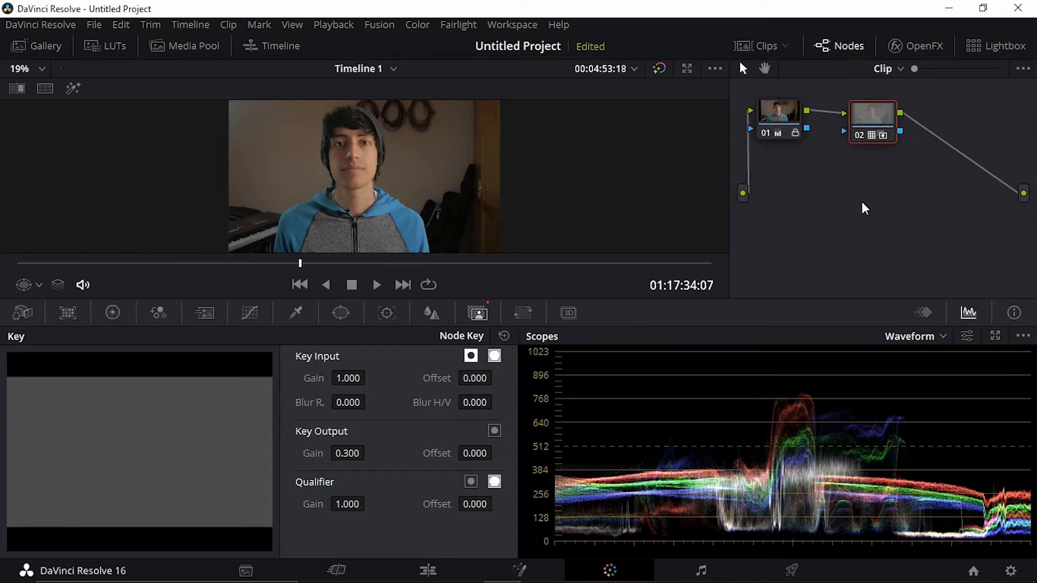
pyautogui.moveTo(884, 124)
pyautogui.mouseDown()
pyautogui.moveTo(870, 162)
pyautogui.moveTo(876, 119)
pyautogui.mouseUp()
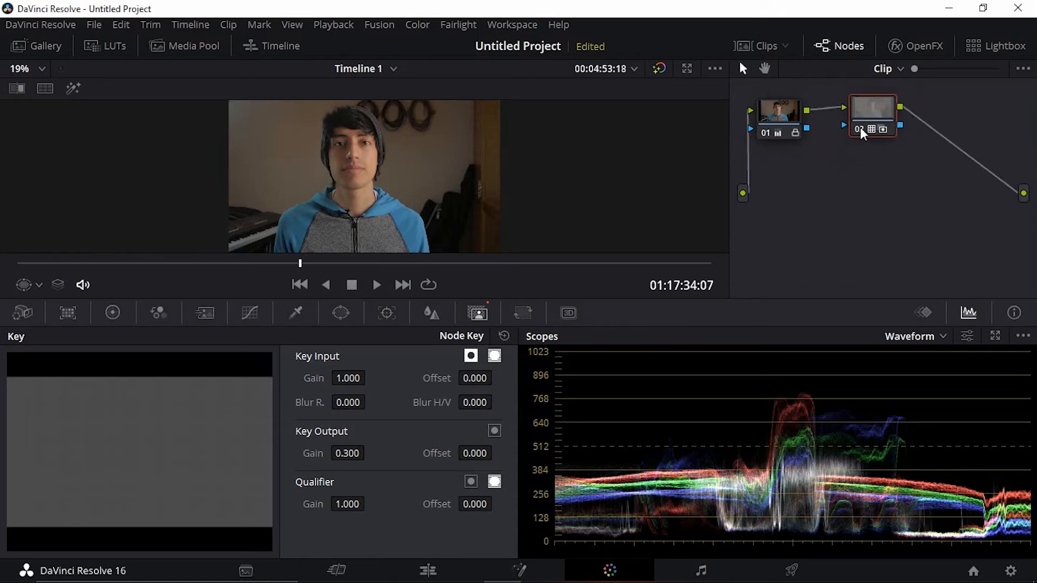
pyautogui.moveTo(864, 114); pyautogui.dragTo(871, 130)
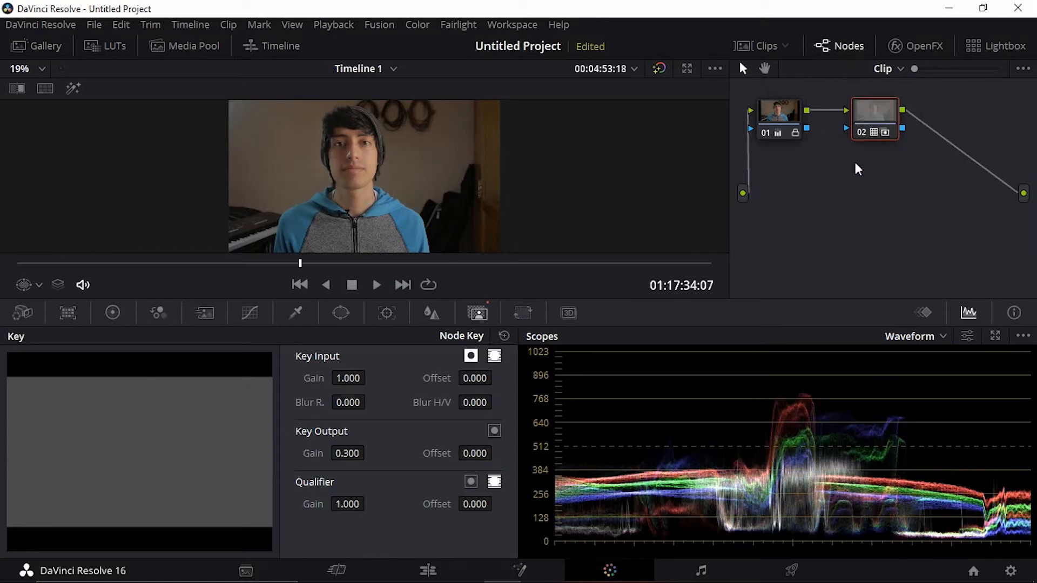
# Compare the image with node 02 disabled and enabled
pyautogui.click(861, 134)
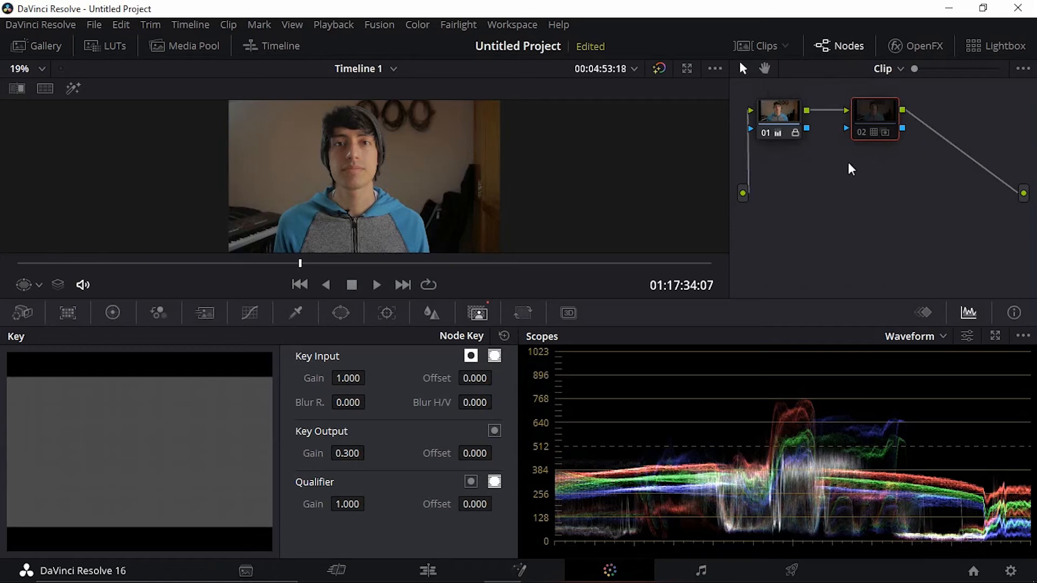
pyautogui.click(859, 135)
pyautogui.click(859, 135)
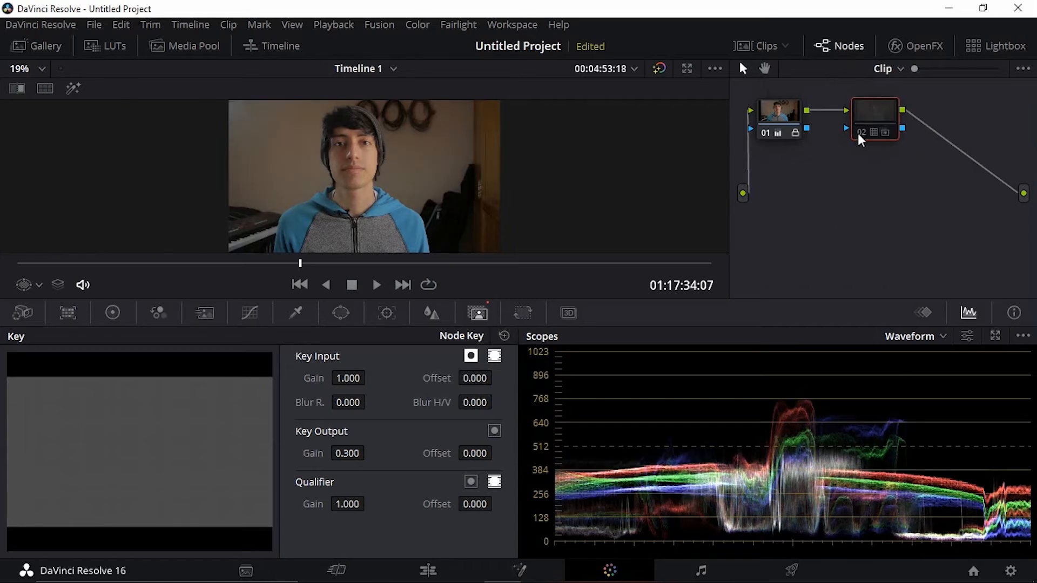
pyautogui.click(859, 135)
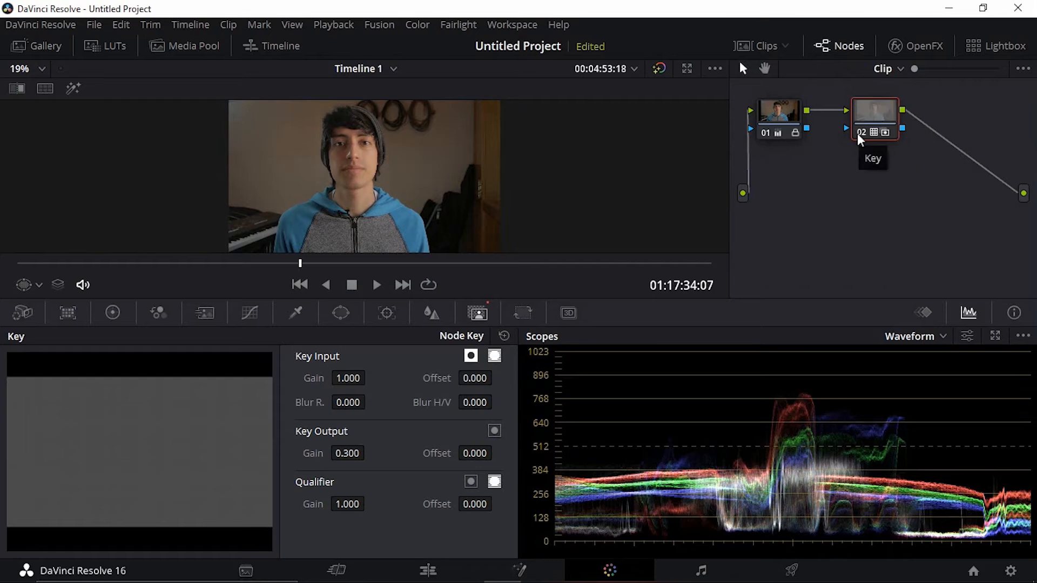
pyautogui.click(857, 133)
pyautogui.click(859, 136)
pyautogui.click(860, 133)
pyautogui.click(860, 133)
# Compare the clip with the whole grade bypassed and enabled
pyautogui.click(661, 68)
pyautogui.click(662, 68)
pyautogui.click(662, 68)
pyautogui.click(662, 68)
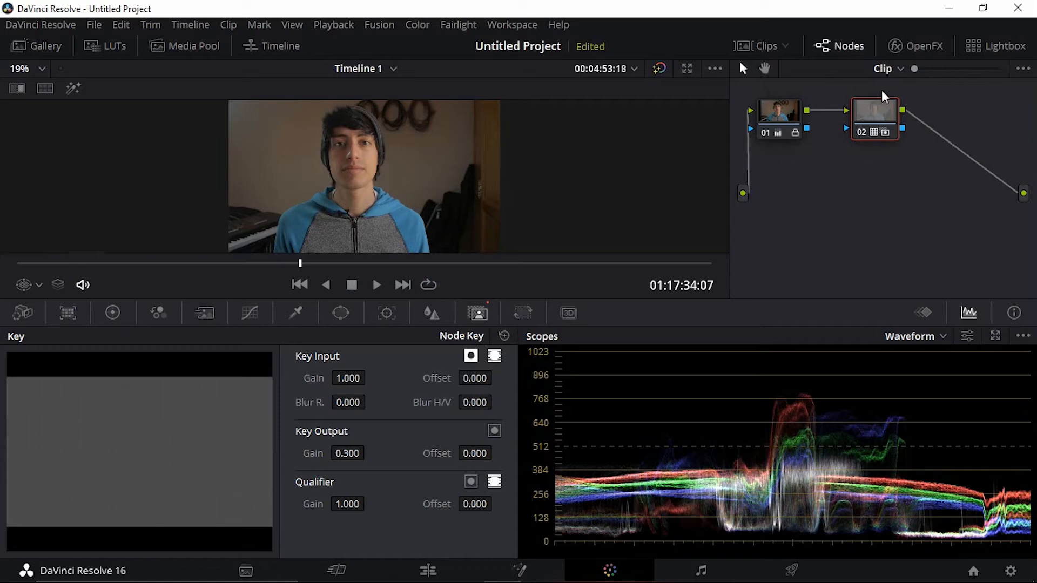
# Add a third serial node after node 02
pyautogui.moveTo(875, 121); pyautogui.dragTo(862, 119)
pyautogui.rightClick(859, 116)
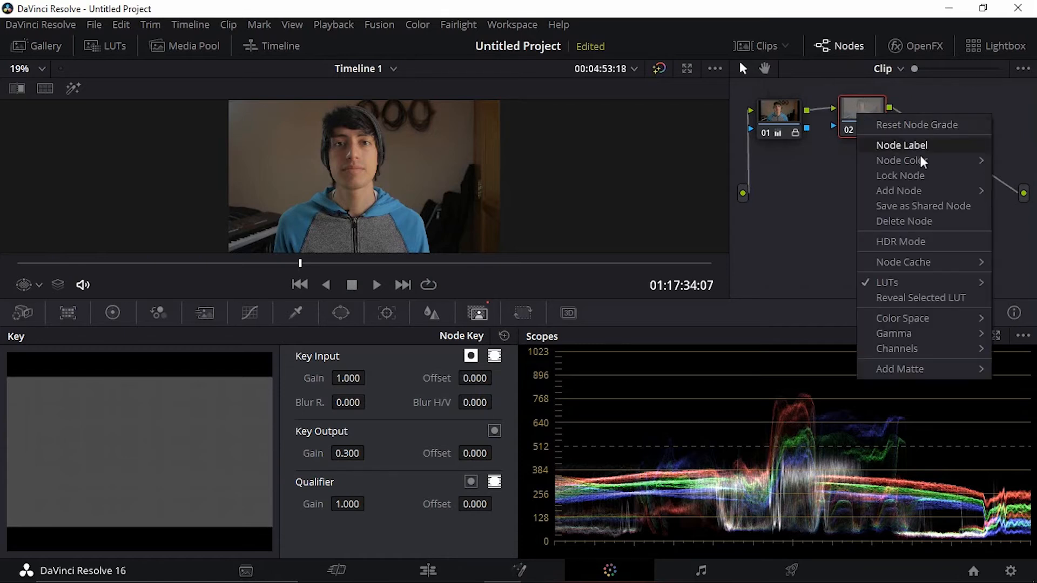
pyautogui.moveTo(933, 172)
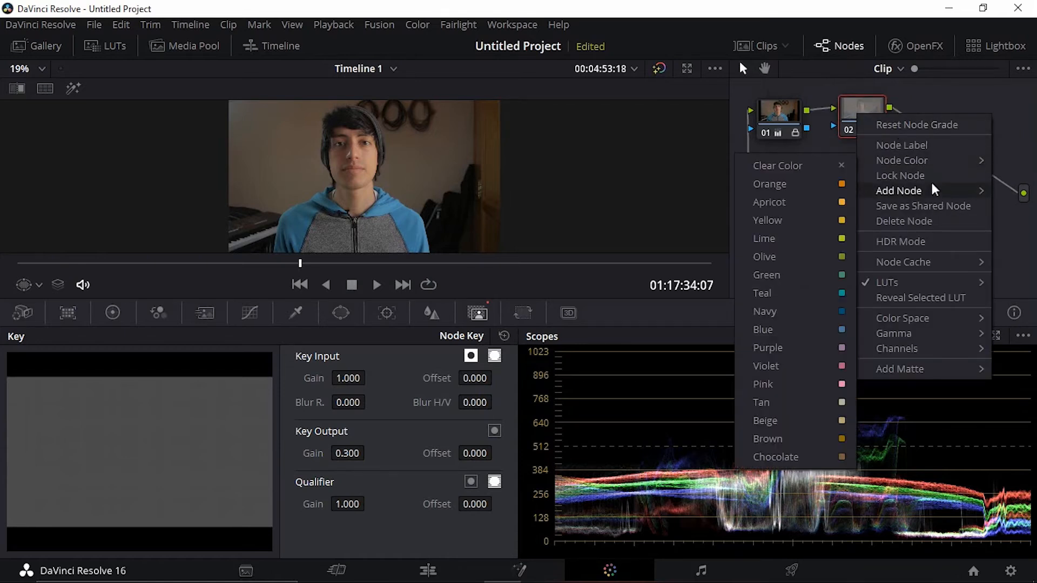
pyautogui.click(799, 194)
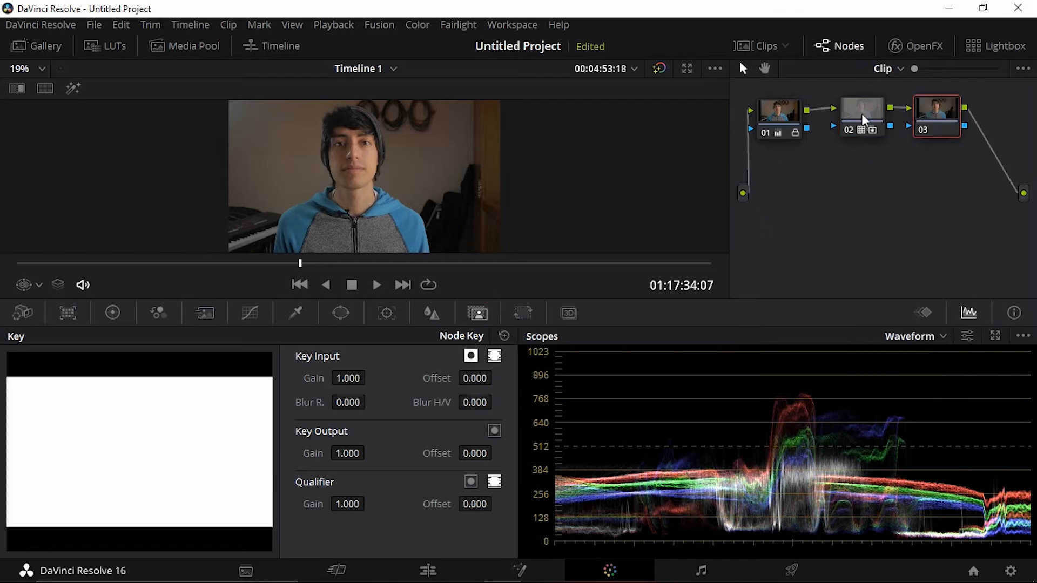
# Lock node 02 and place node 03 below node 01 in the node graph
pyautogui.click(862, 119)
pyautogui.rightClick(862, 118)
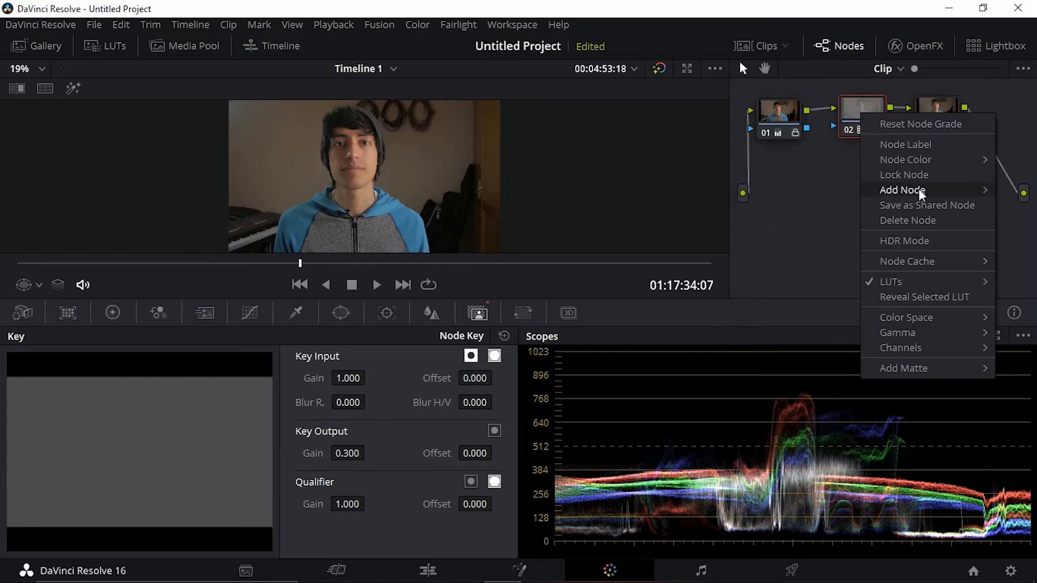
pyautogui.click(906, 175)
pyautogui.moveTo(954, 108); pyautogui.dragTo(805, 183)
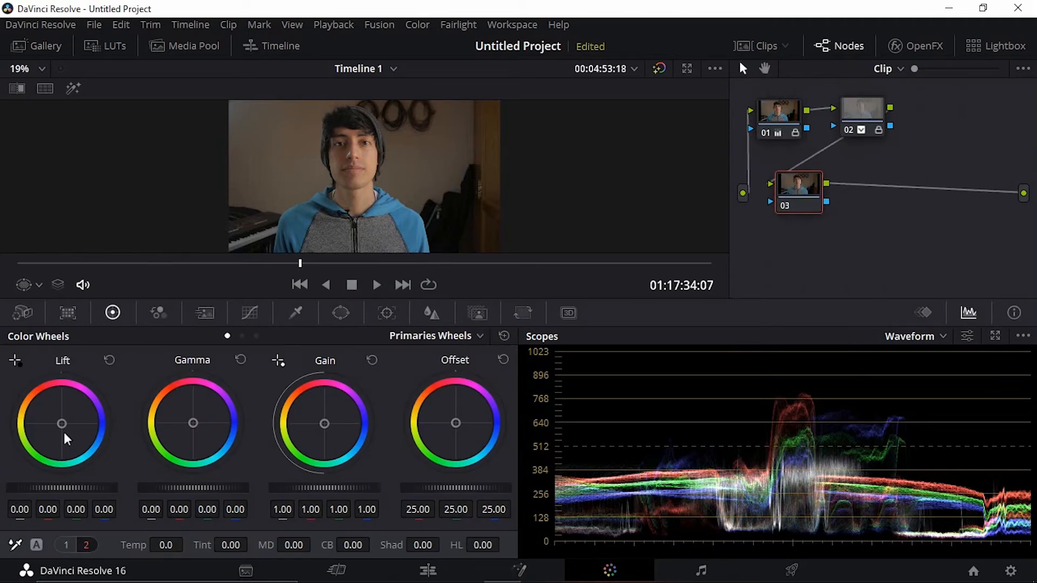
# Try pushing node 03's Lift strongly toward blue and its Gain toward orange, and undo both changes
pyautogui.moveTo(62, 423); pyautogui.dragTo(71, 428)
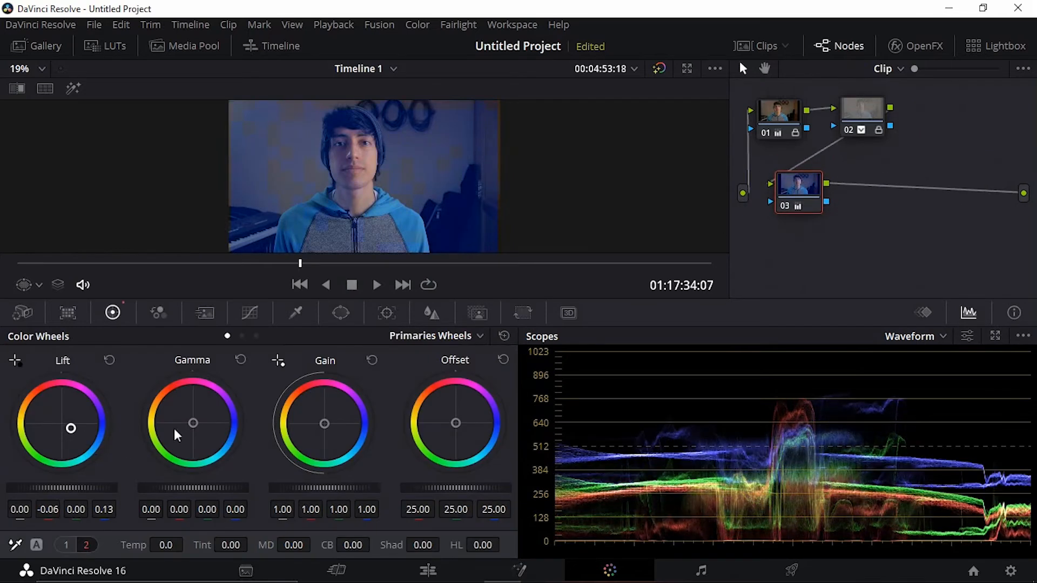
pyautogui.hotkey('ctrl', 'z')
pyautogui.hotkey('ctrl', 'z')
pyautogui.moveTo(324, 424); pyautogui.dragTo(320, 419)
pyautogui.hotkey('ctrl', 'z')
pyautogui.hotkey('ctrl', 'z')
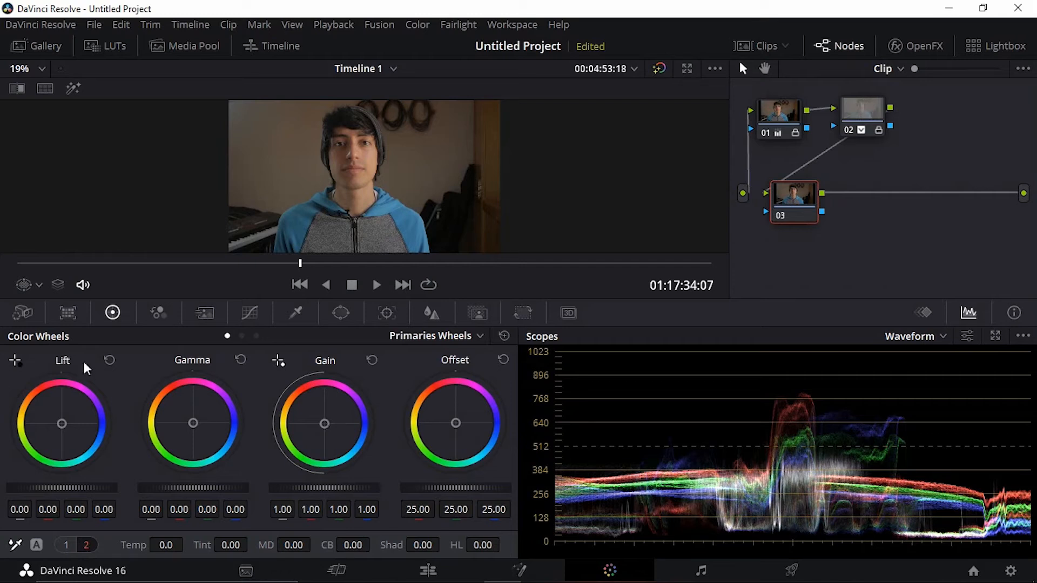
# Set node 03's Lift to red -0.02, blue 0.02 and Gain to red 1.06, green 0.98, blue 0.97, and compare with the node disabled
pyautogui.moveTo(63, 429); pyautogui.dragTo(64, 425)
pyautogui.moveTo(324, 424); pyautogui.dragTo(323, 423)
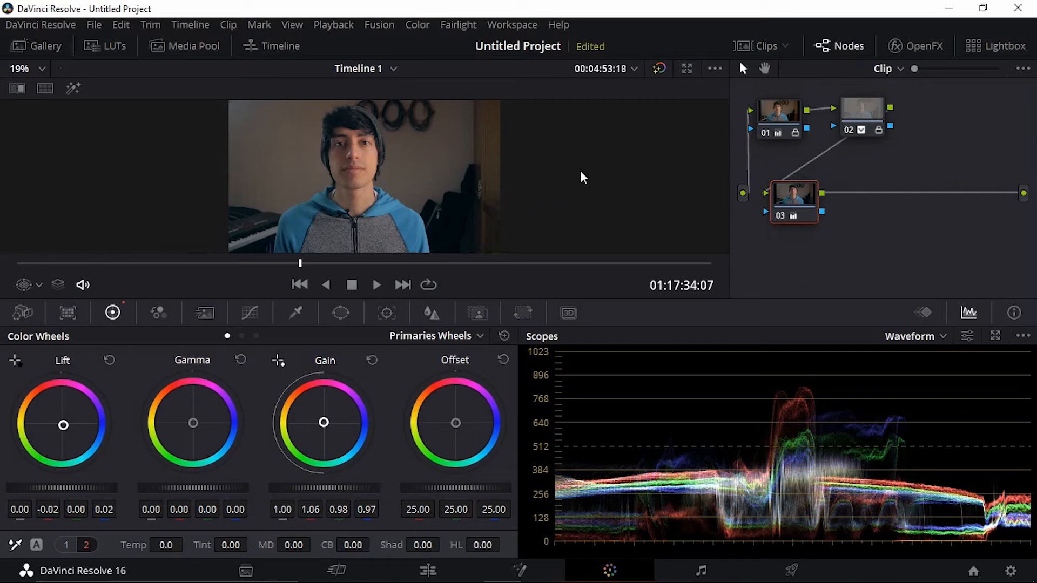
pyautogui.click(782, 220)
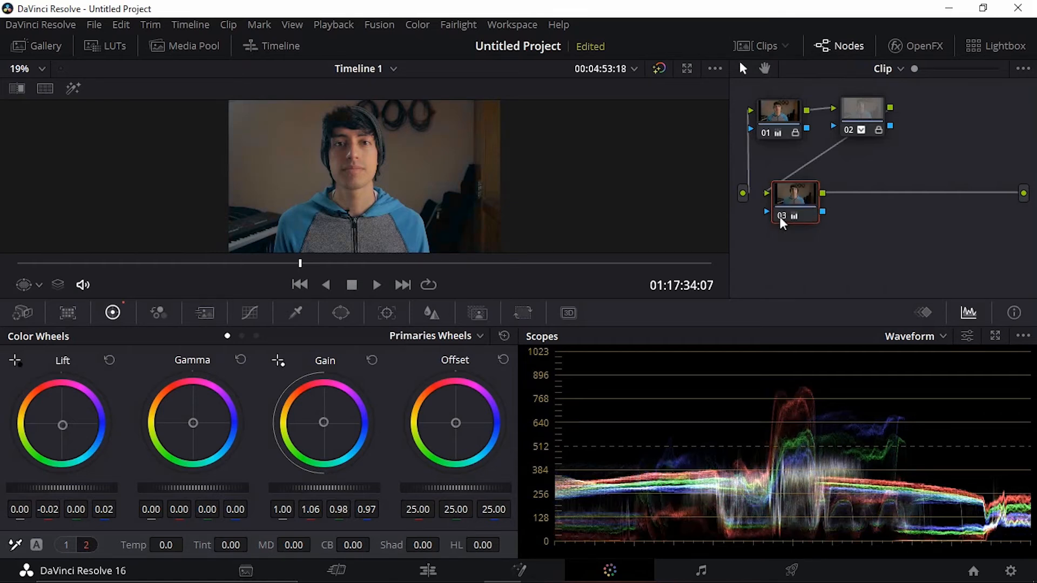
pyautogui.click(781, 218)
pyautogui.click(781, 219)
# Soften node 03's color tint by lowering its Key Output Gain to 0.406, comparing the image with the node disabled and enabled
pyautogui.click(477, 313)
pyautogui.moveTo(348, 455); pyautogui.dragTo(297, 455)
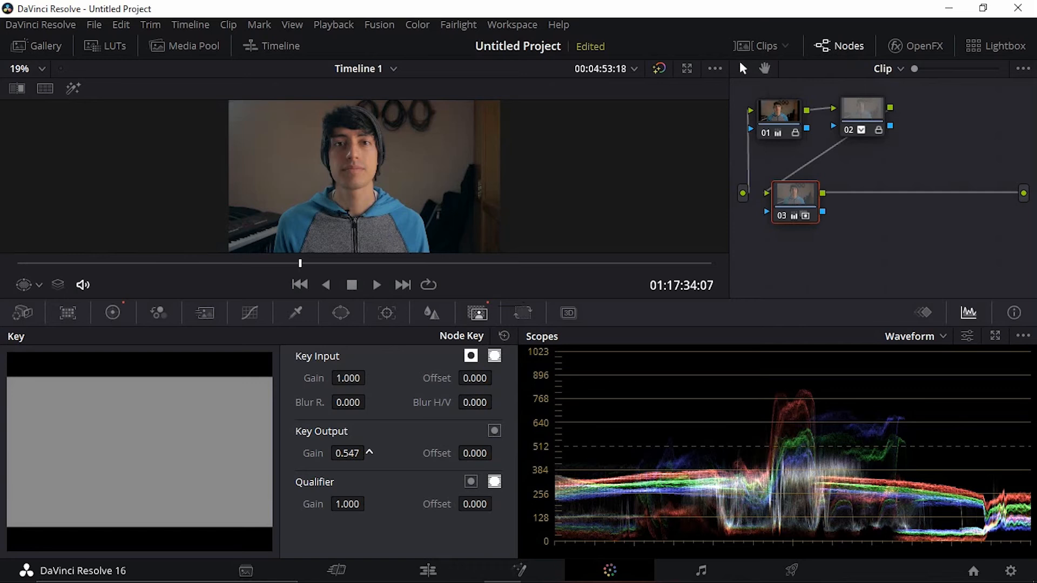
pyautogui.click(781, 216)
pyautogui.click(780, 216)
pyautogui.moveTo(349, 453); pyautogui.dragTo(244, 469)
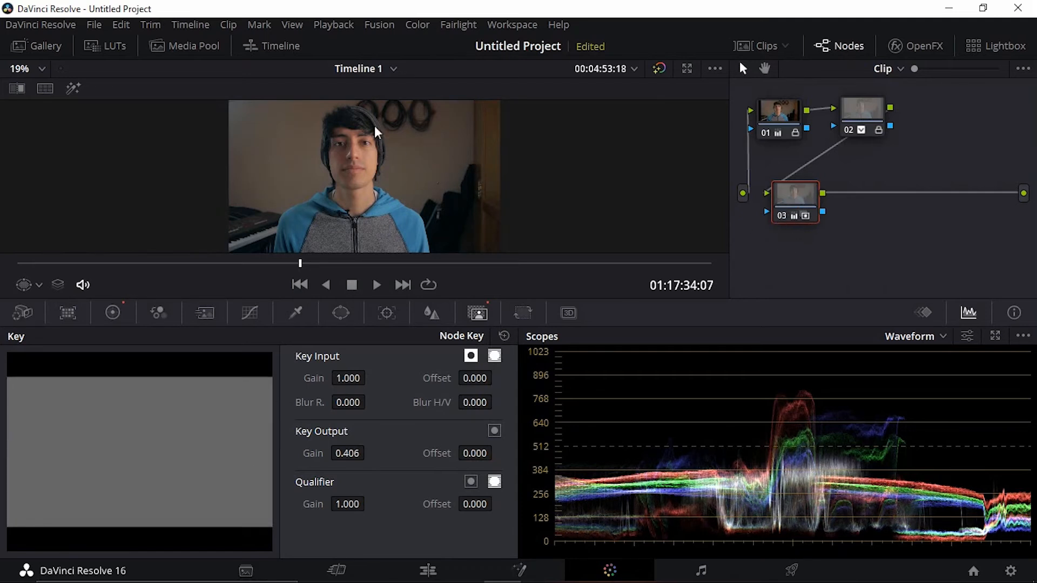
# Compare the image with node 03 disabled and enabled, and with all grades bypassed and restored
pyautogui.click(782, 217)
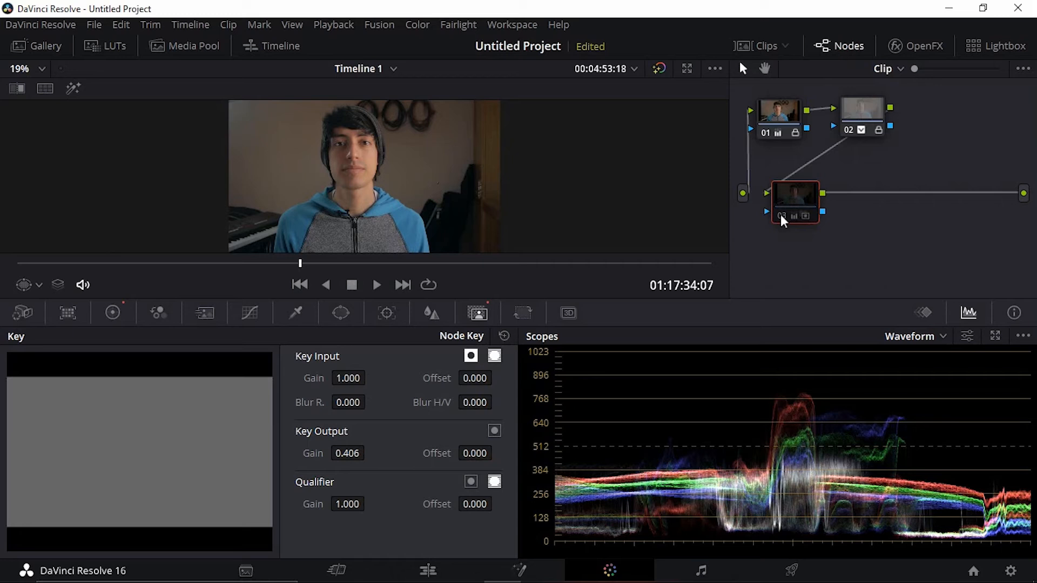
pyautogui.click(782, 217)
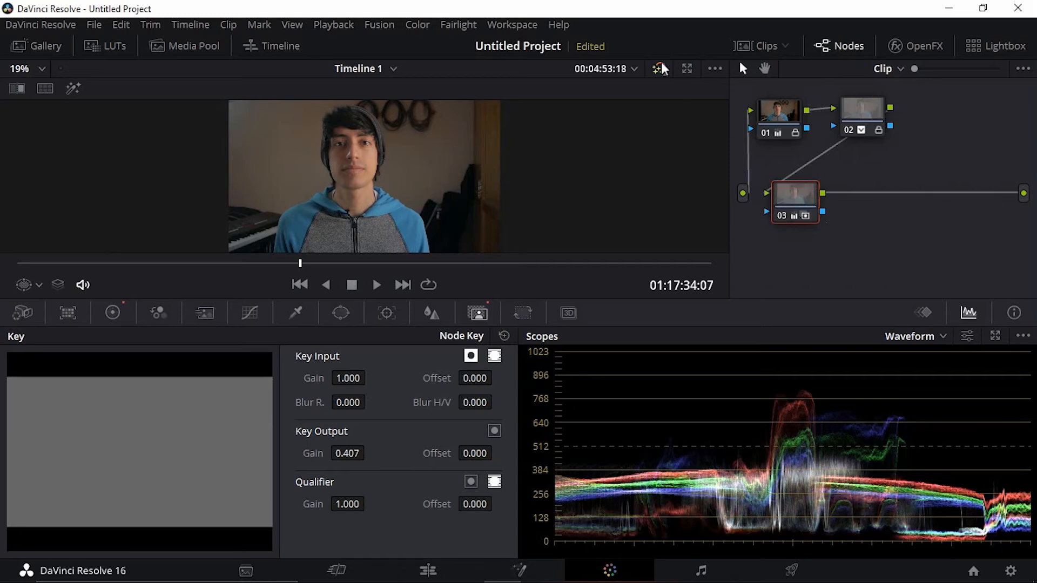
pyautogui.click(660, 69)
pyautogui.click(661, 70)
# Add a serial node after node 03 and lock node 03
pyautogui.rightClick(794, 201)
pyautogui.moveTo(821, 273)
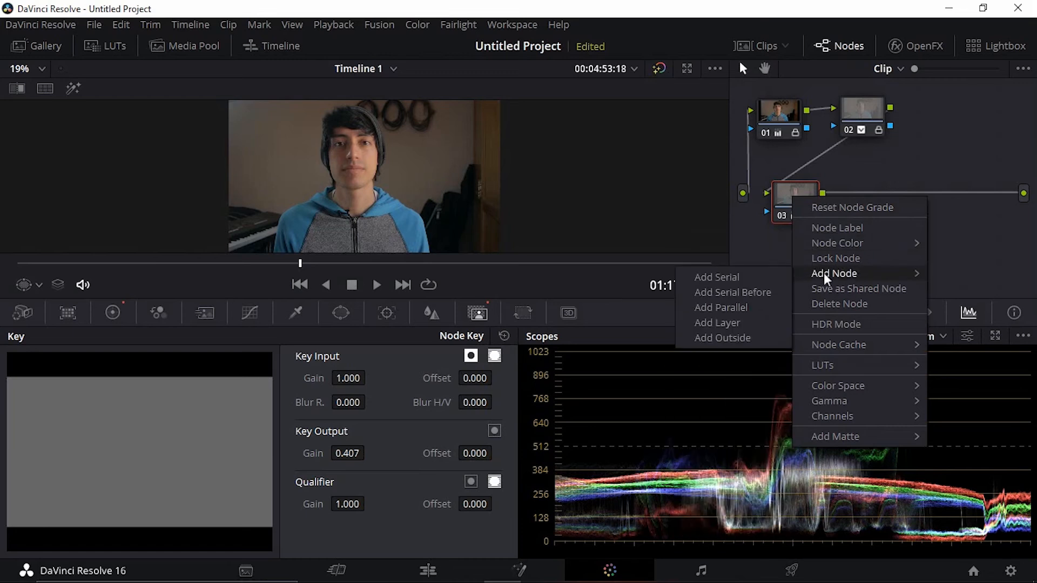
pyautogui.click(753, 278)
pyautogui.rightClick(802, 198)
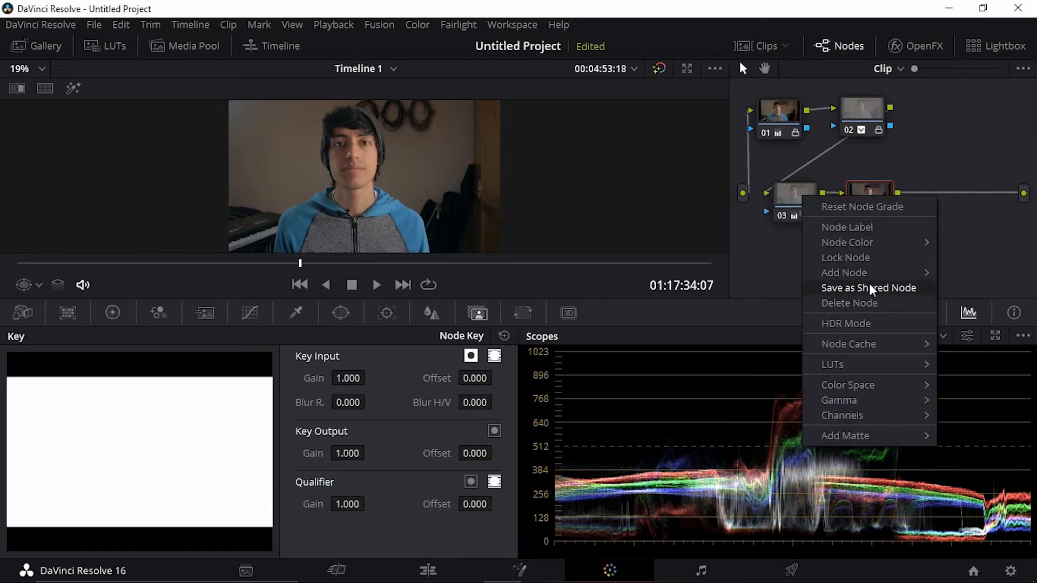
pyautogui.click(870, 260)
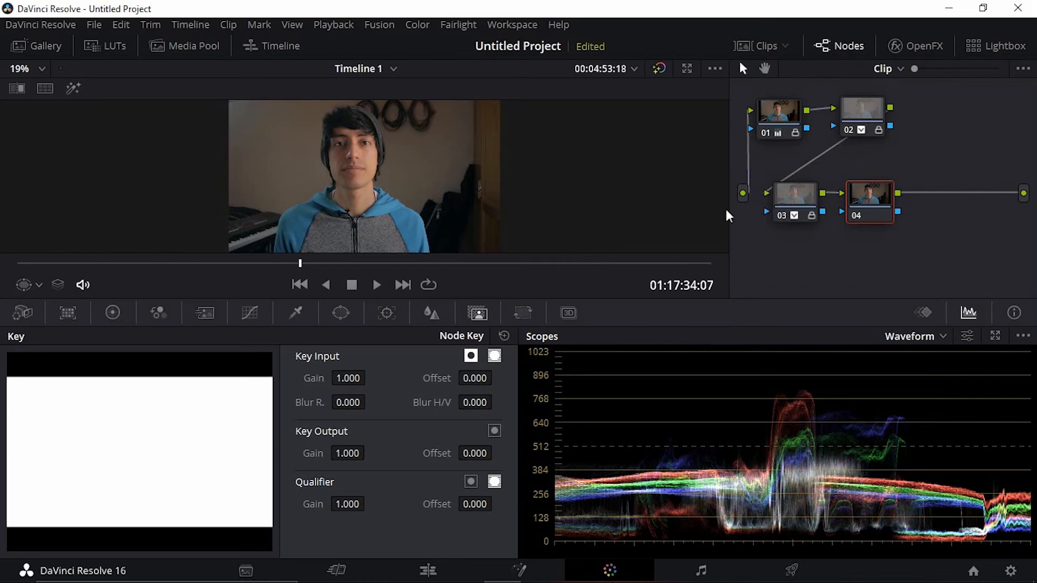
# On node 04's Lum Vs Sat curve, anchor a point in the deep shadows and lower the black end's saturation to 0.00
pyautogui.click(261, 307)
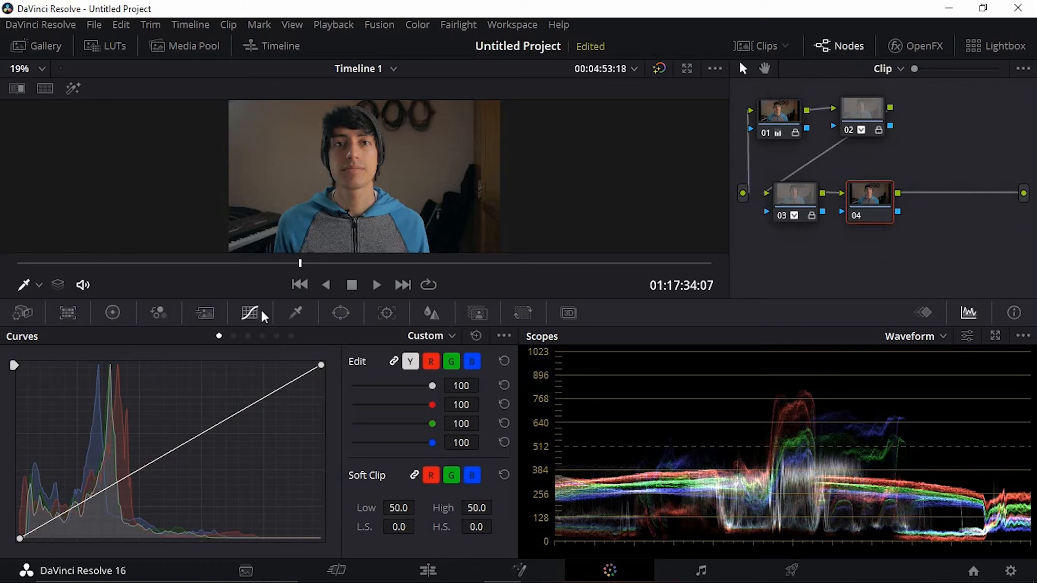
pyautogui.click(275, 336)
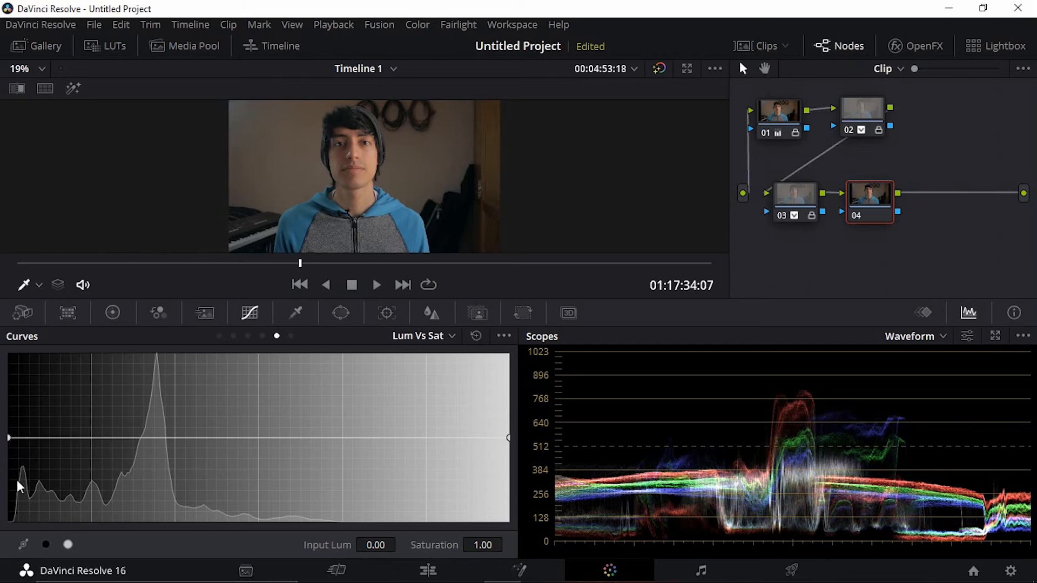
pyautogui.click(33, 437)
pyautogui.moveTo(33, 440); pyautogui.dragTo(12, 532)
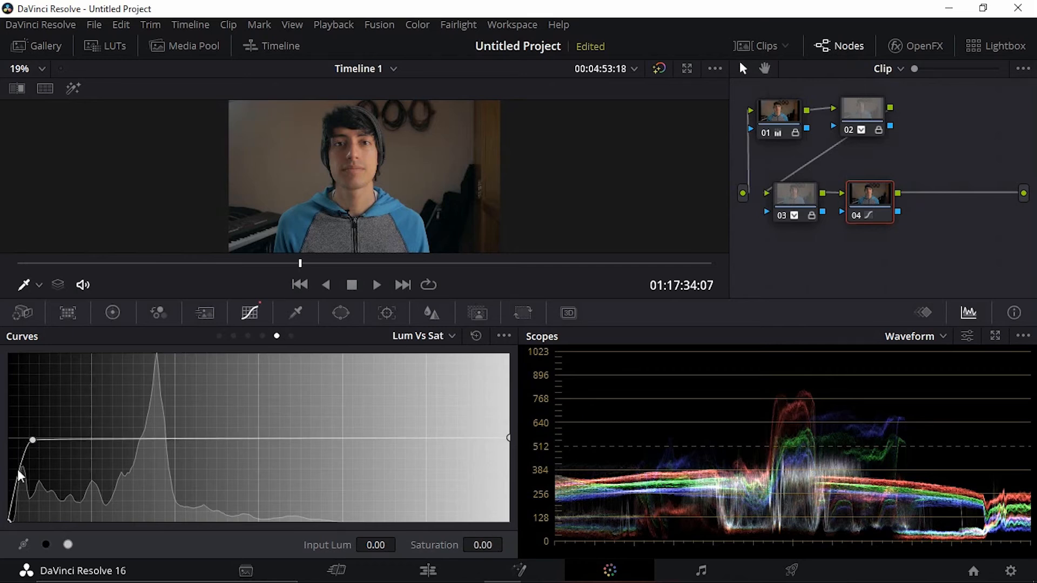
# Add a shadow point at Input Lum 0.03 on the Lum Vs Sat curve and lower its saturation to 0.35
pyautogui.moveTo(21, 464); pyautogui.dragTo(21, 489)
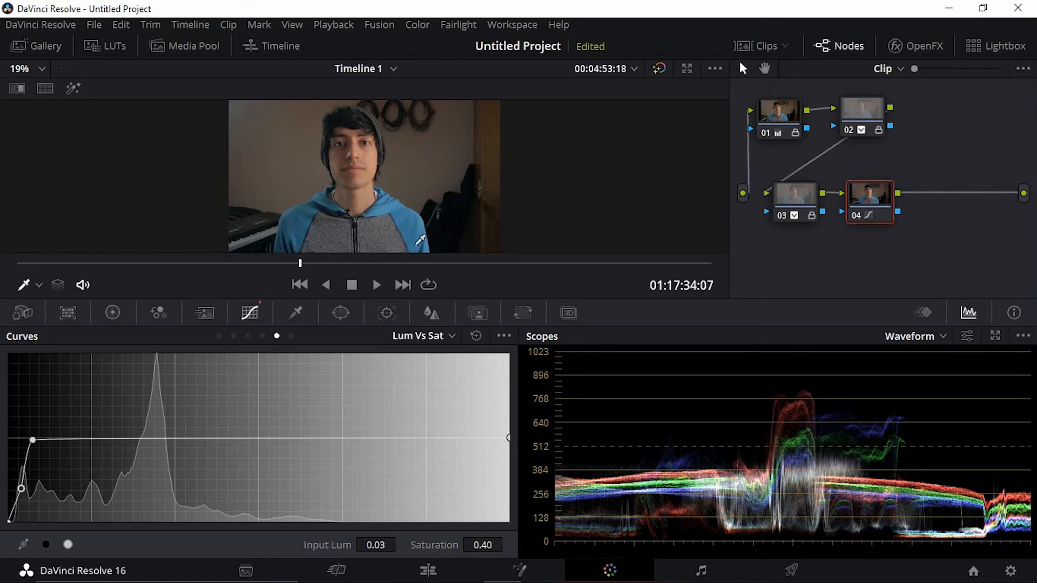
pyautogui.moveTo(33, 439); pyautogui.dragTo(34, 439)
pyautogui.moveTo(22, 489); pyautogui.dragTo(21, 493)
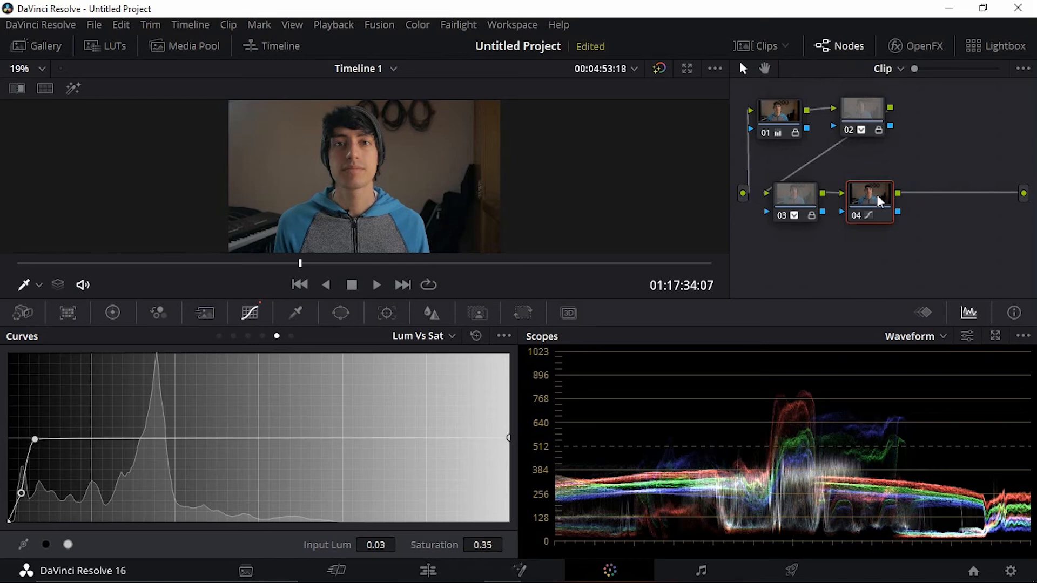
# Compare the image with node 04 disabled and enabled, and lower the 0.03 shadow point's saturation to 0.28
pyautogui.click(856, 214)
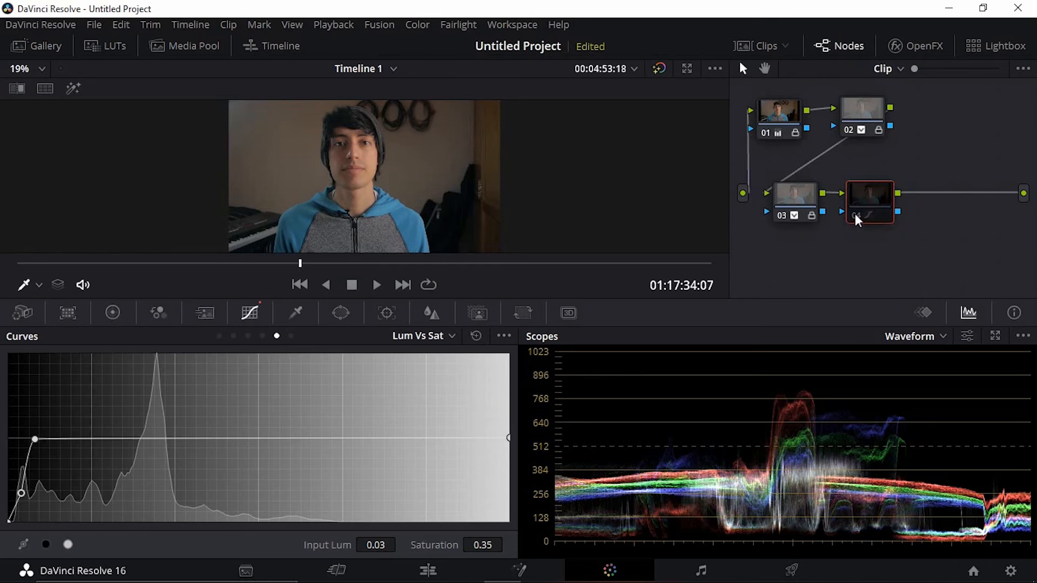
pyautogui.click(856, 215)
pyautogui.click(857, 215)
pyautogui.click(858, 216)
pyautogui.moveTo(21, 493); pyautogui.dragTo(22, 500)
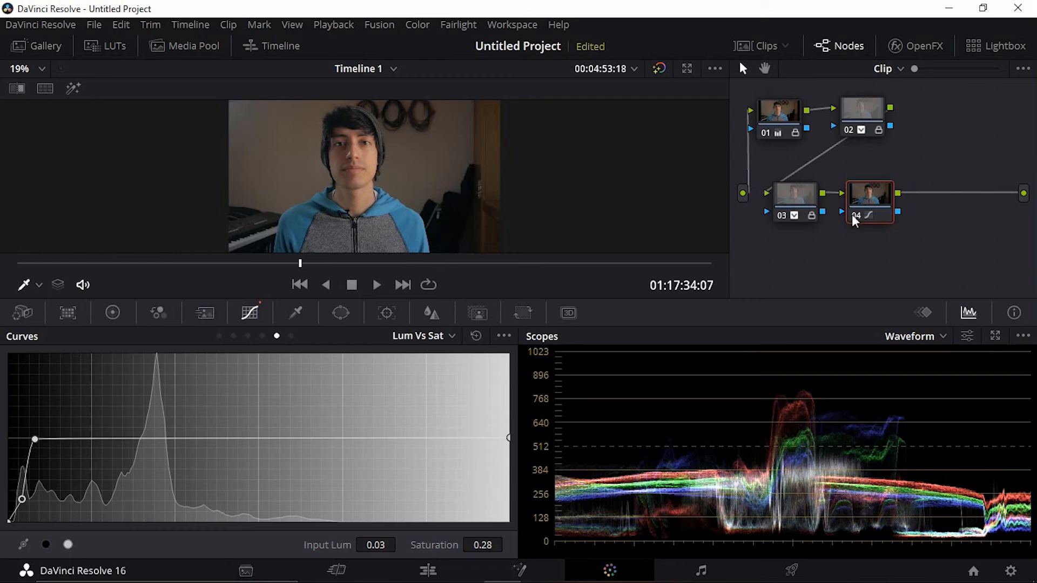
# Compare the clip with all grades bypassed and restored, and scrub through it to check the finished look
pyautogui.click(660, 69)
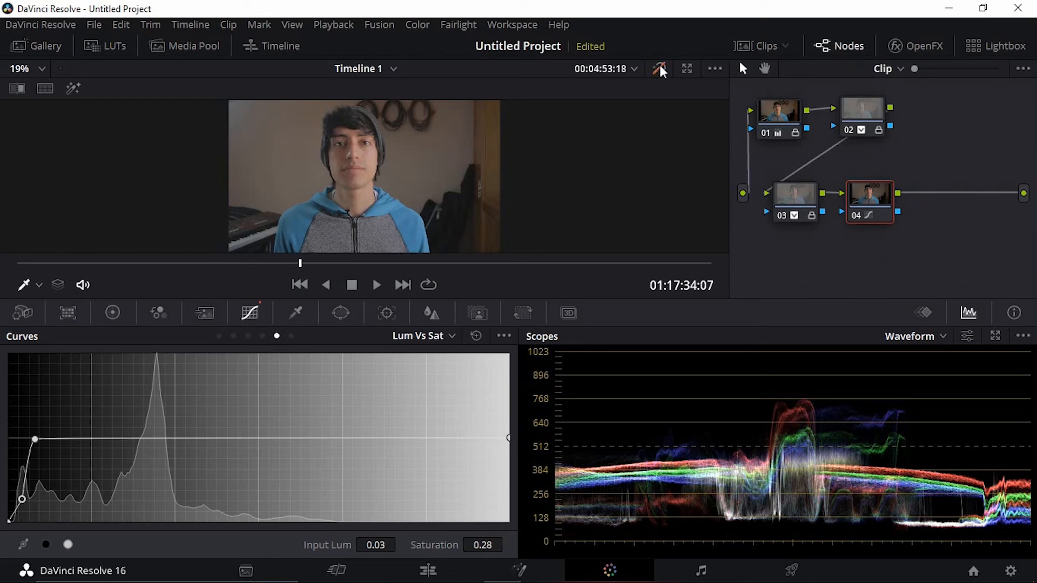
pyautogui.click(660, 68)
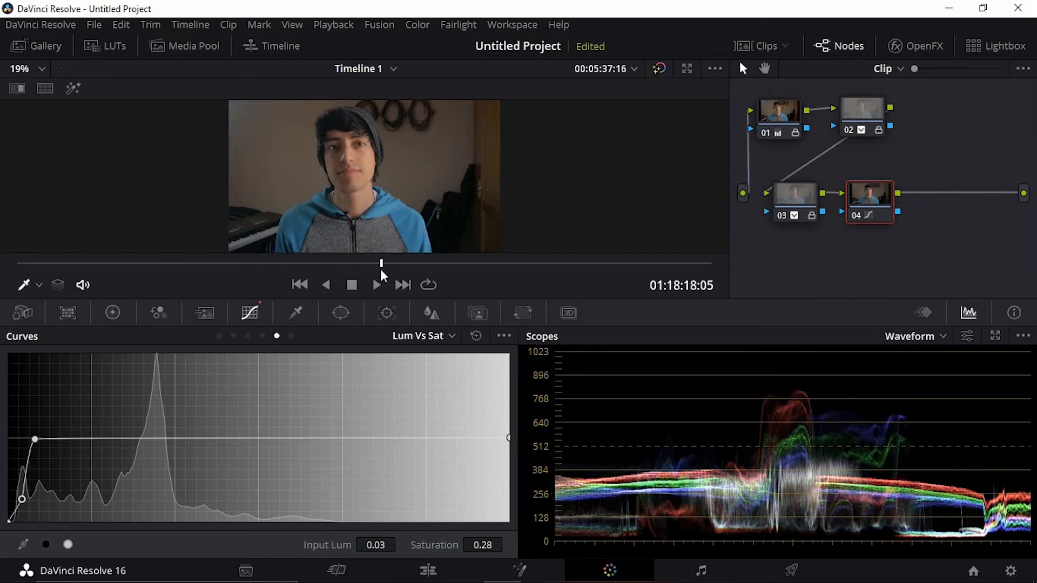
pyautogui.moveTo(412, 276); pyautogui.dragTo(163, 265)
pyautogui.moveTo(367, 270); pyautogui.dragTo(390, 265)
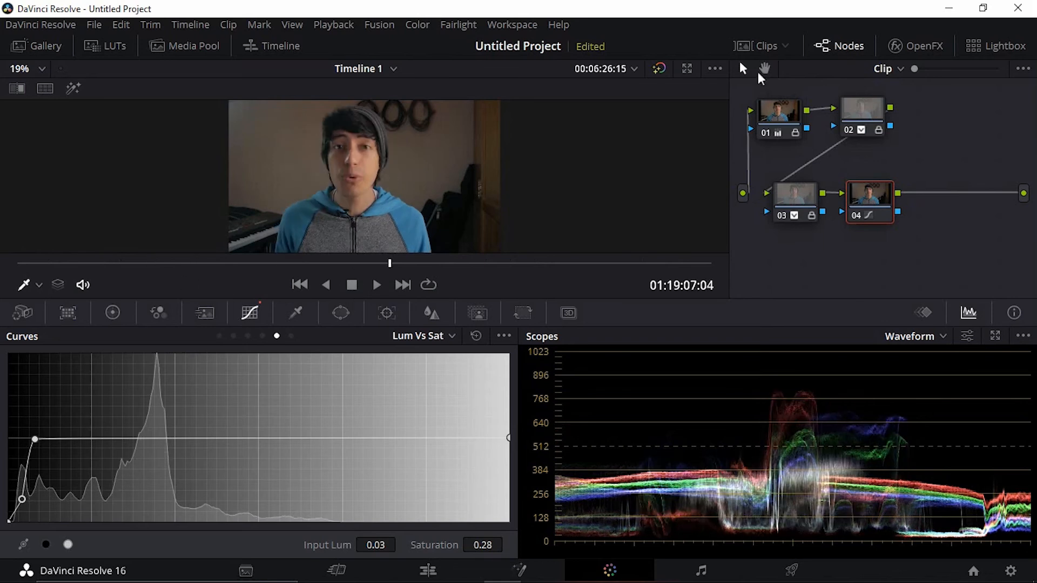
# Show the clip thumbnails, copy clip 04's grade onto clip 03, and scrub clip 03
pyautogui.click(779, 46)
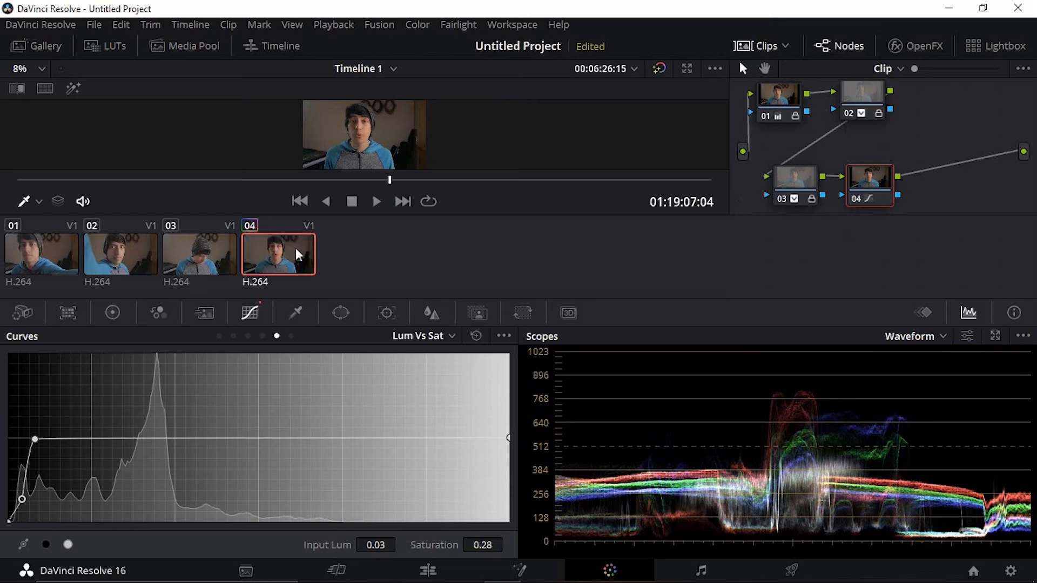
pyautogui.click(203, 259)
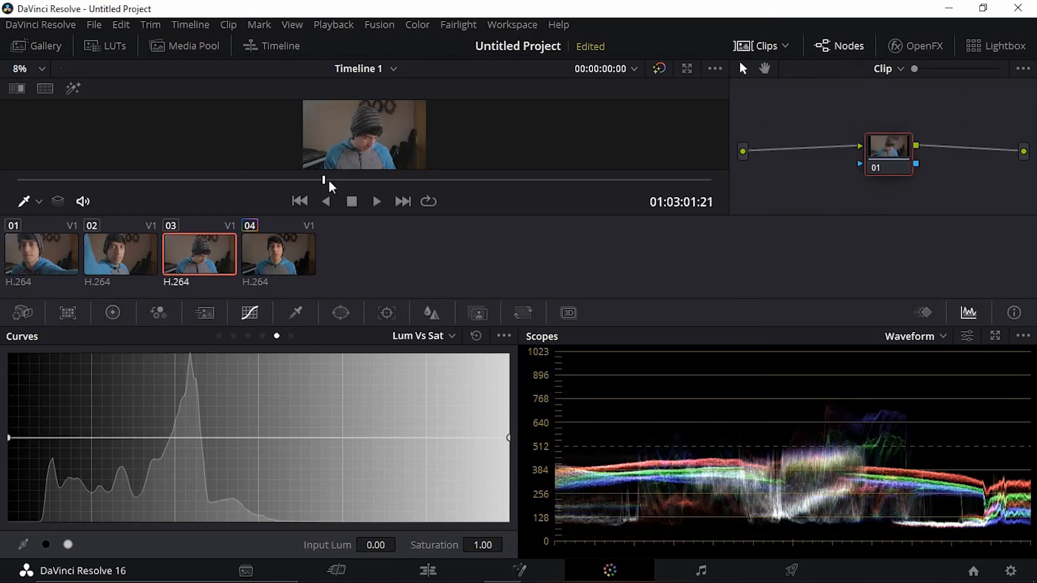
pyautogui.moveTo(386, 181); pyautogui.dragTo(399, 185)
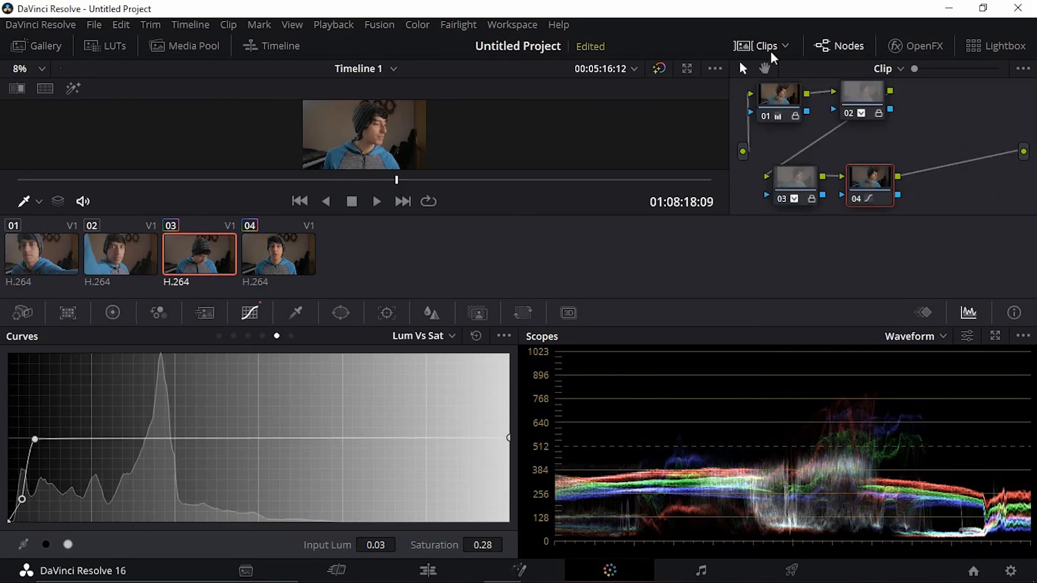
# Hide the clip thumbnails and examine the copied grade at several points throughout clip 03
pyautogui.click(762, 46)
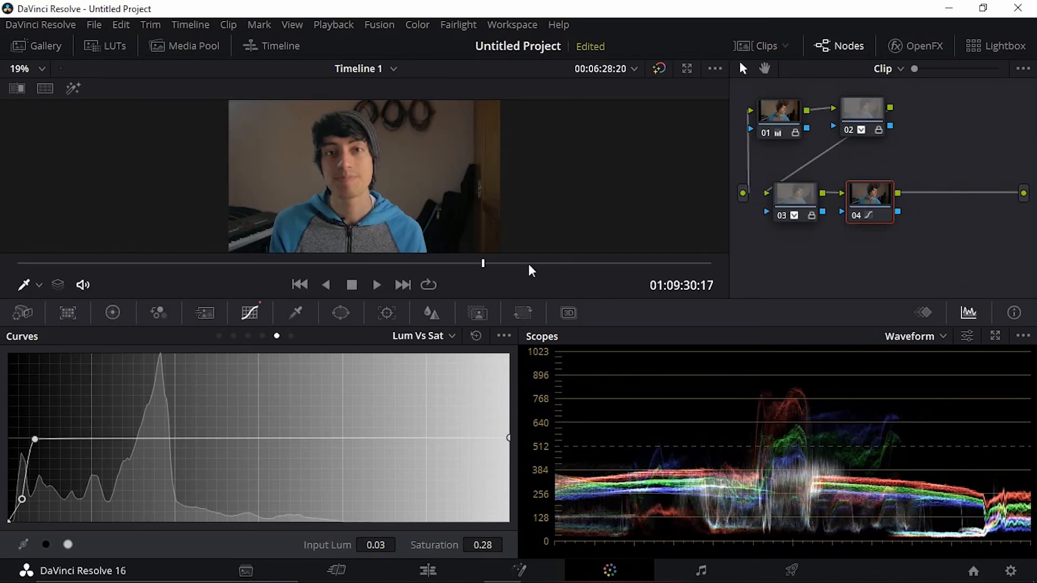
pyautogui.click(532, 264)
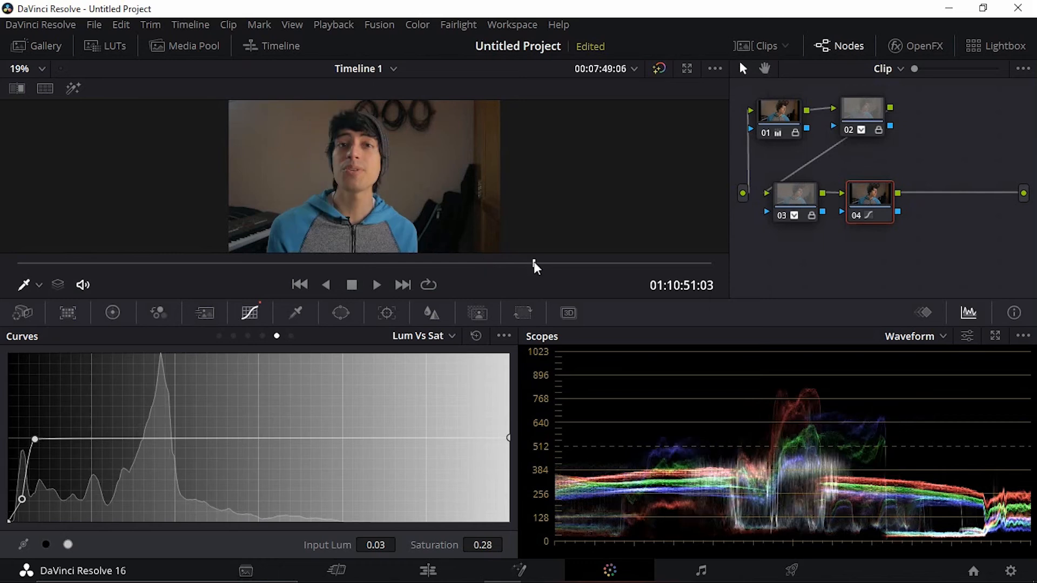
pyautogui.click(28, 265)
pyautogui.click(204, 264)
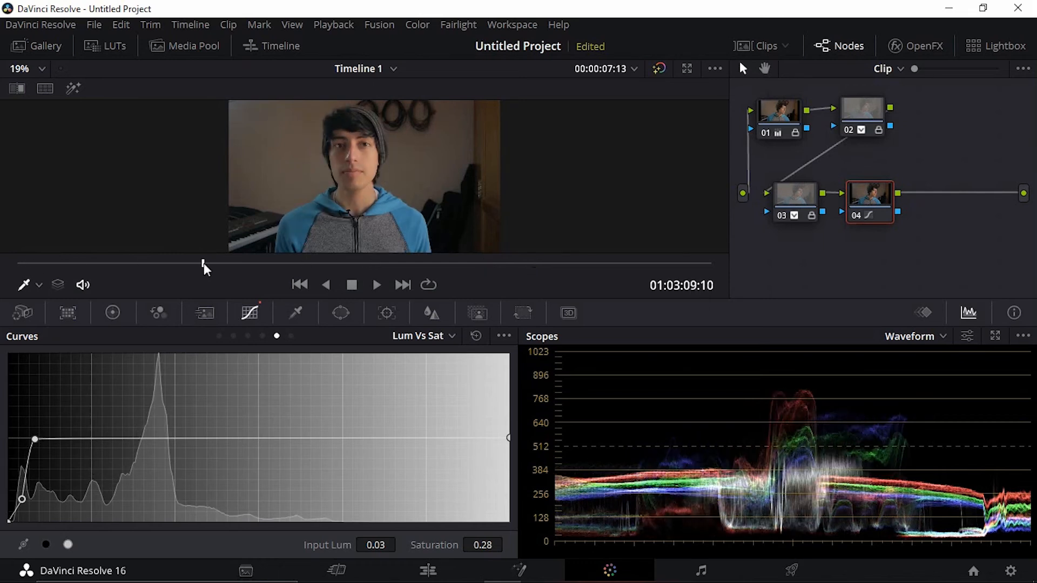
pyautogui.click(686, 263)
pyautogui.click(352, 265)
pyautogui.click(137, 265)
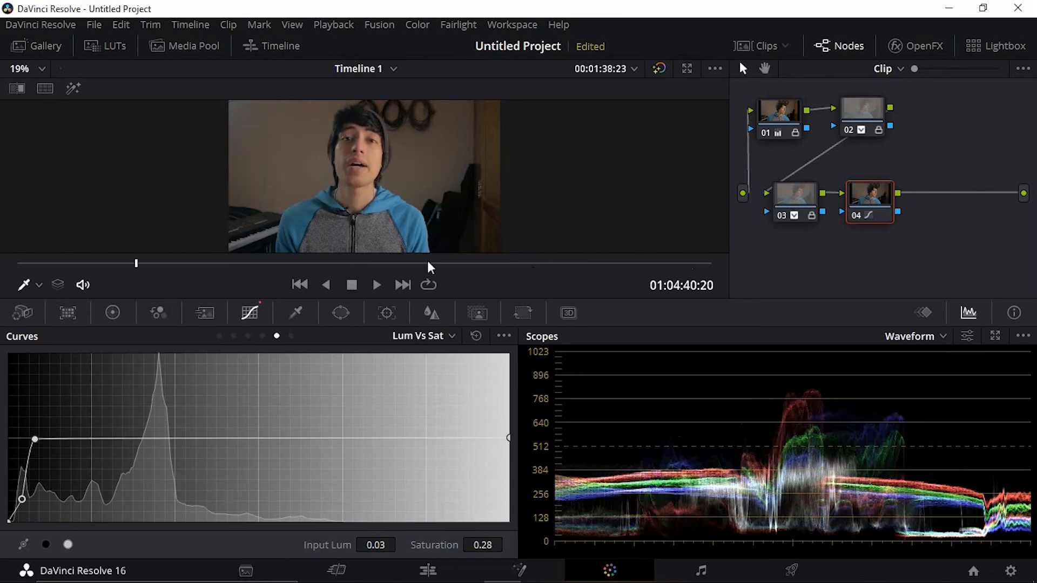
pyautogui.click(430, 265)
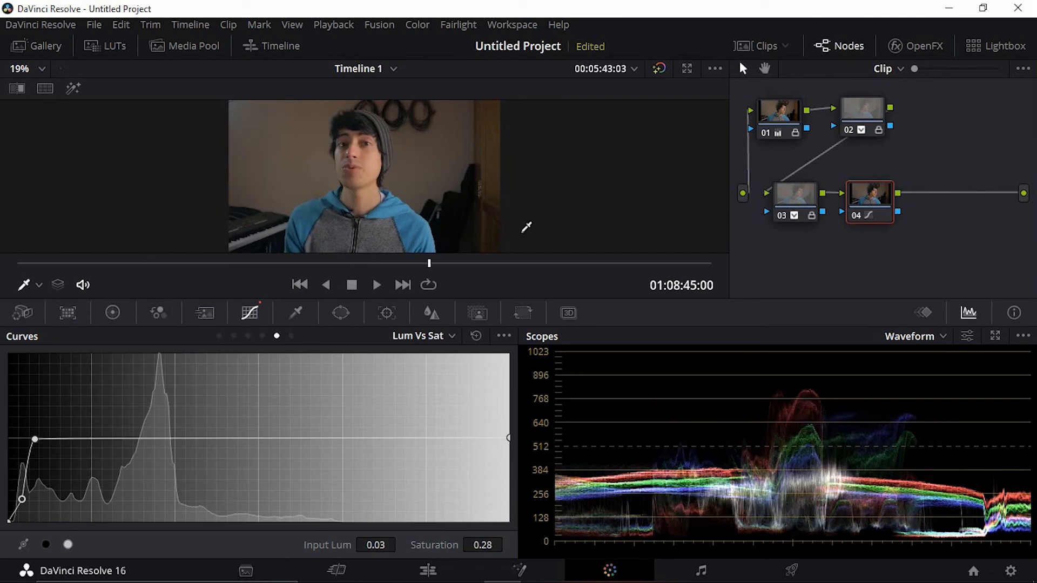